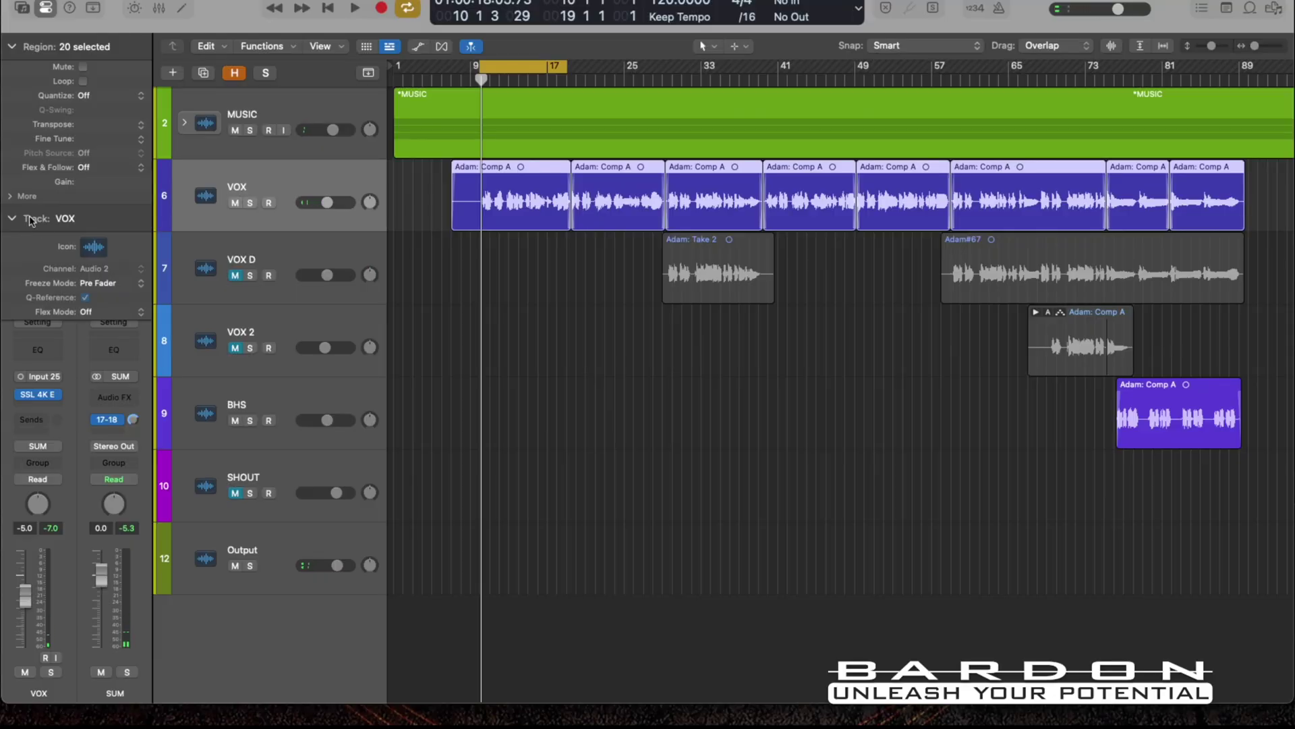
Insert a mono Lindell 902 De-esser on the VOX track after the SSL 4K E channel strip
click(10, 218)
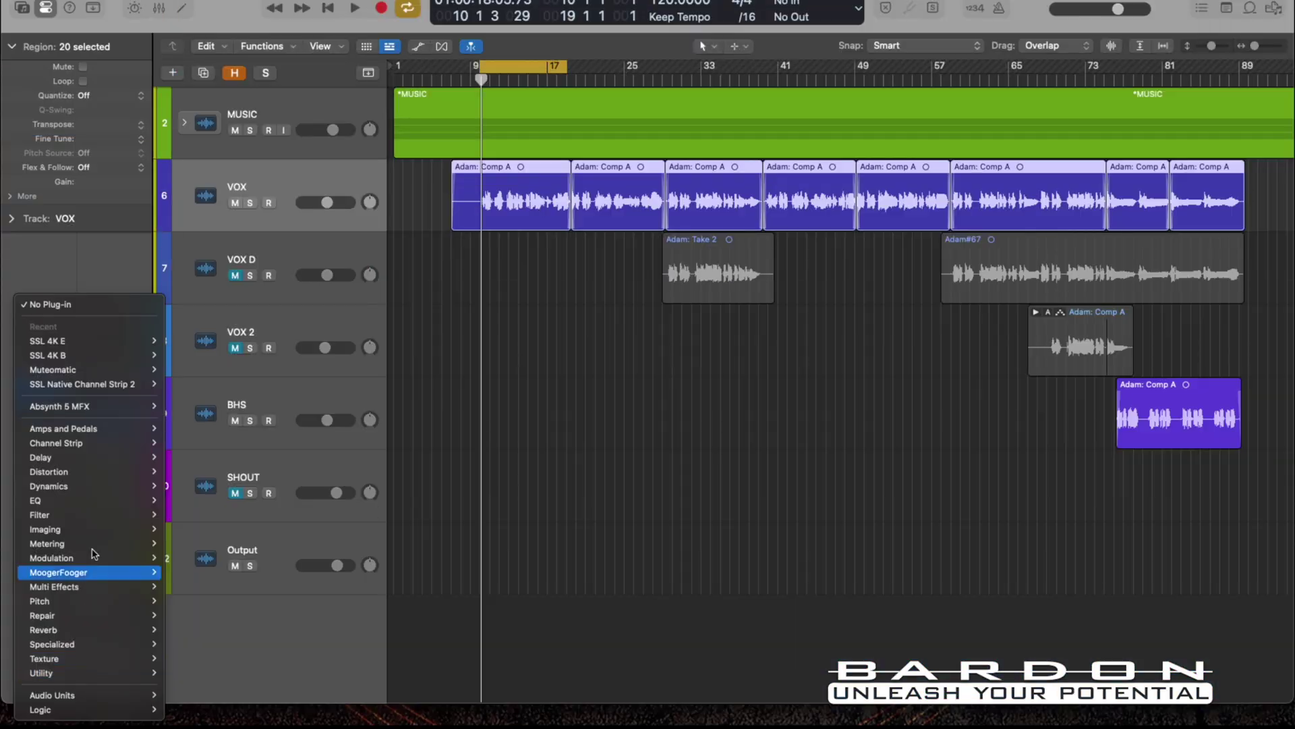
mouse_move(86, 487)
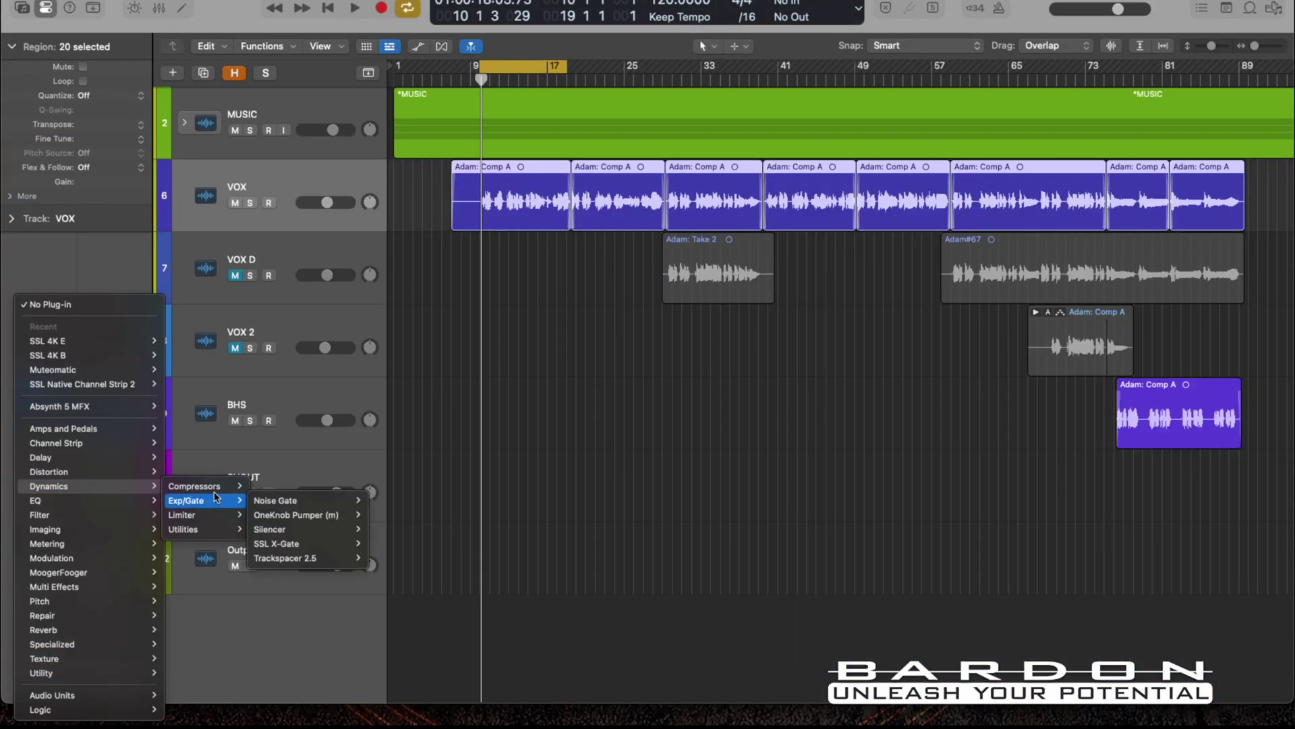
mouse_move(202, 529)
mouse_move(330, 570)
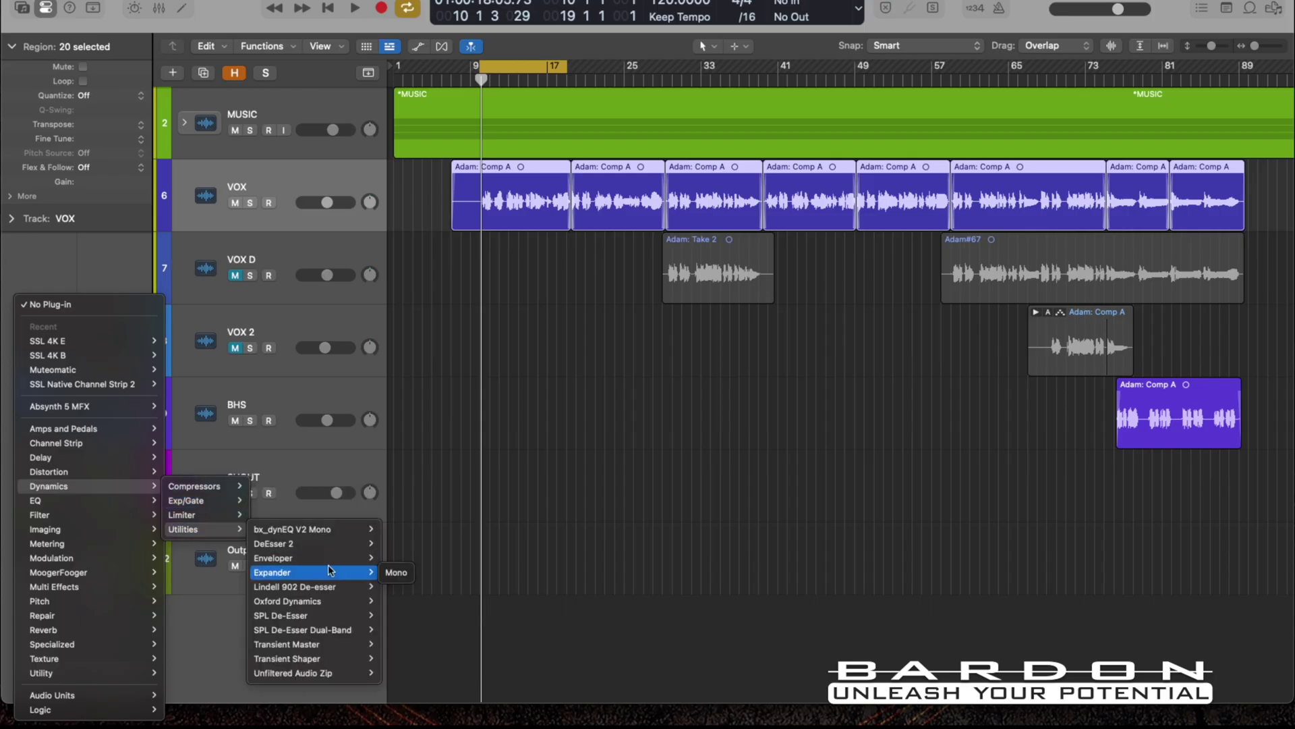
mouse_move(330, 547)
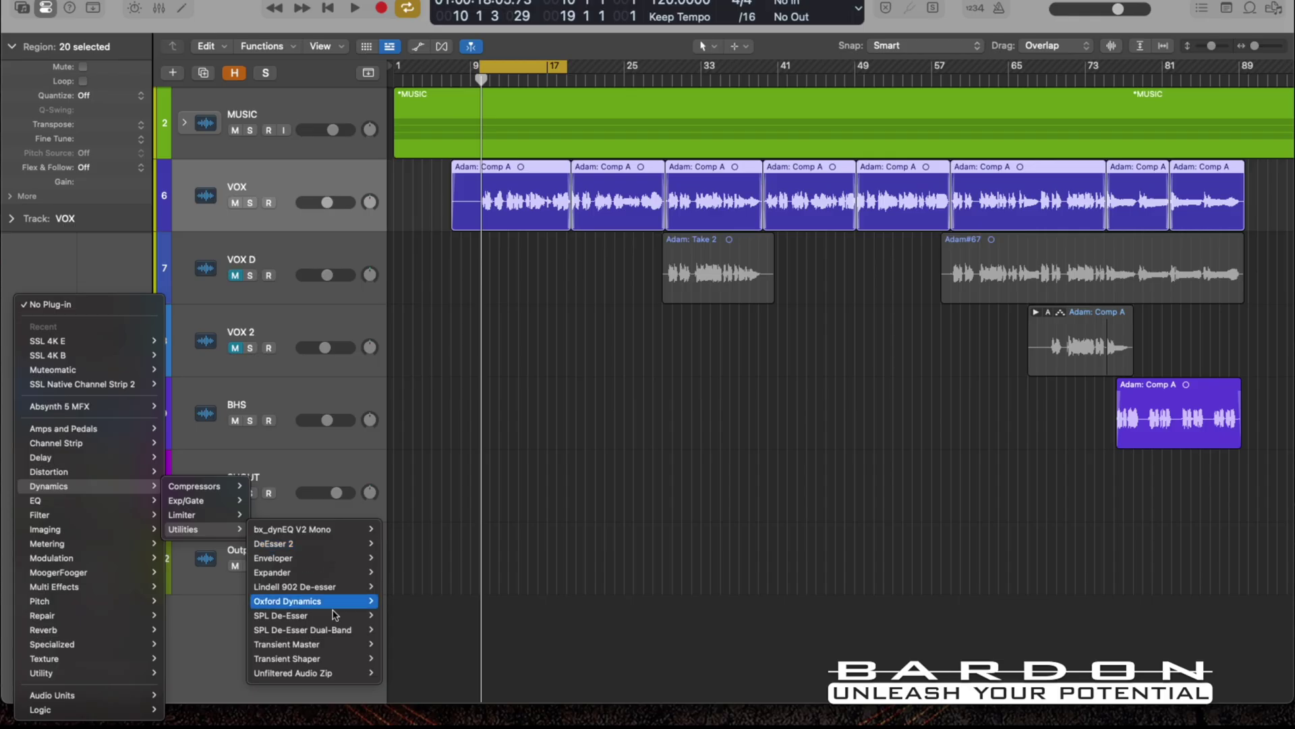
mouse_move(345, 619)
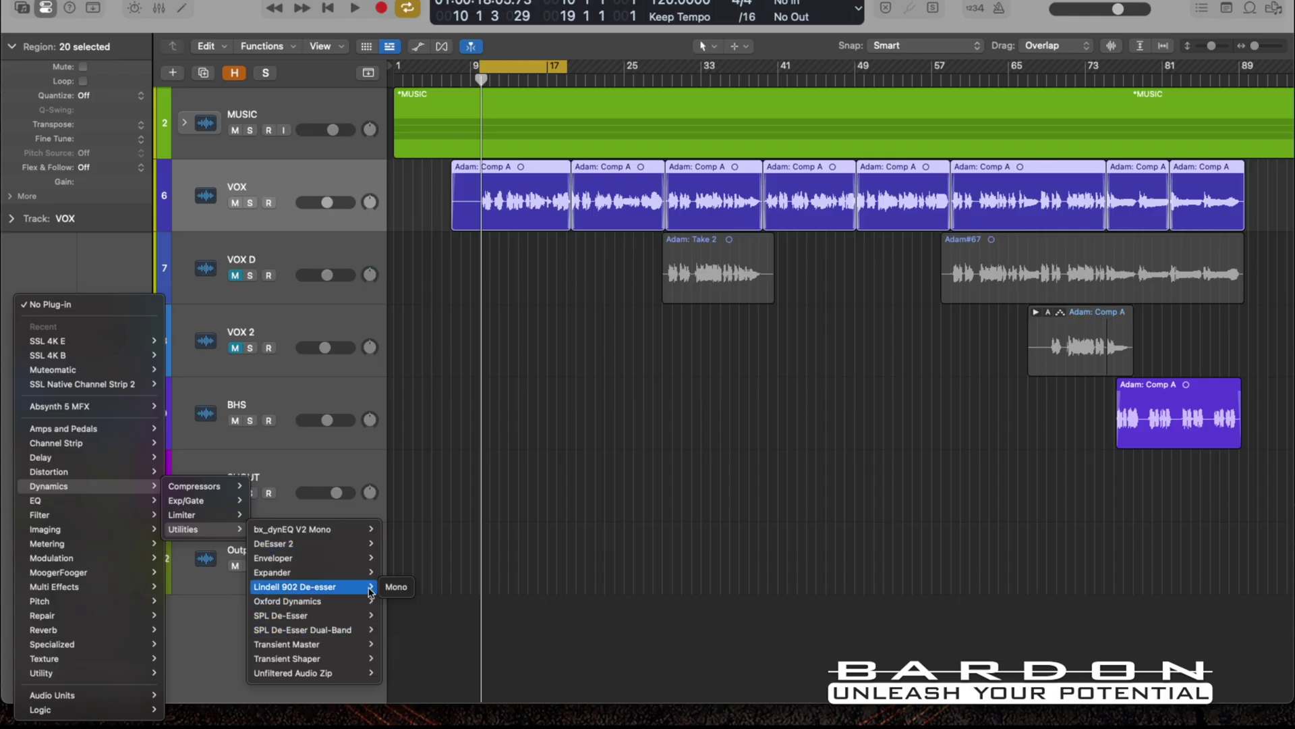
click(390, 587)
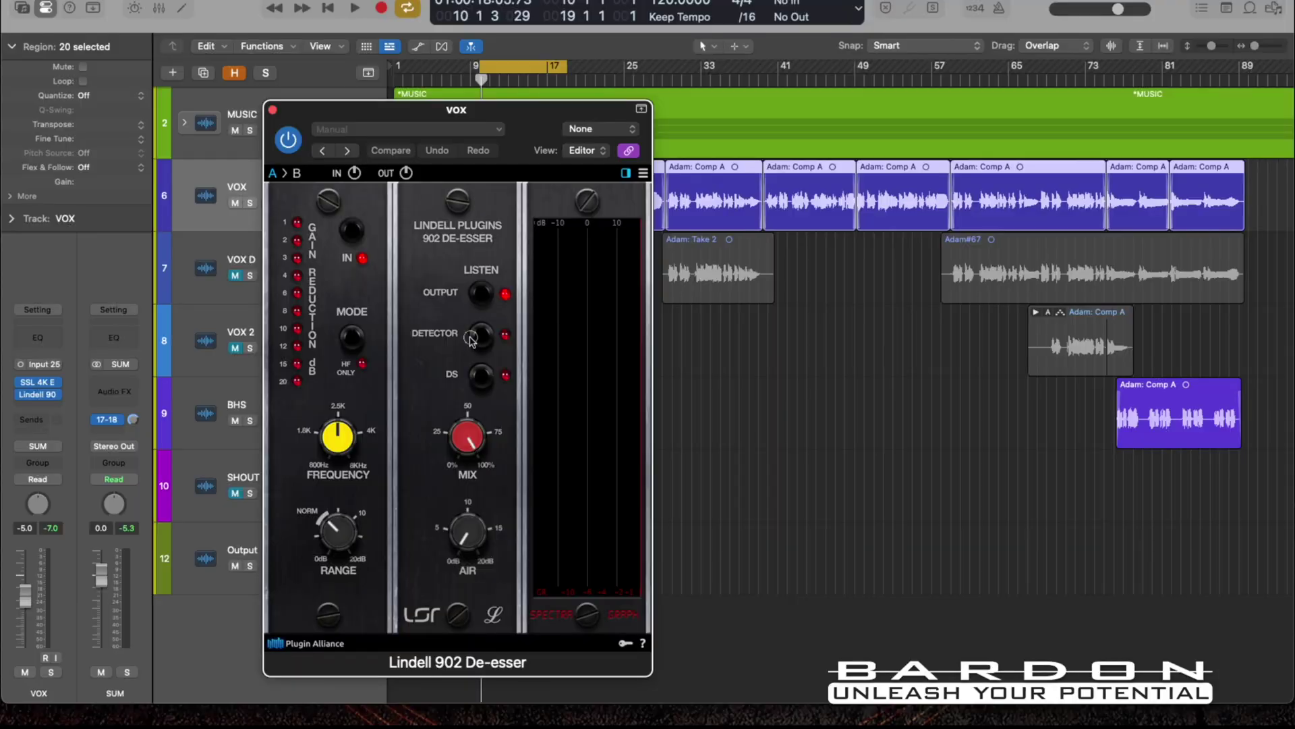
Audition the soloed vocal through the de-esser's Detector listening, then adjust the Range and raise Air to about 5 dB
drag(470, 339, 473, 343)
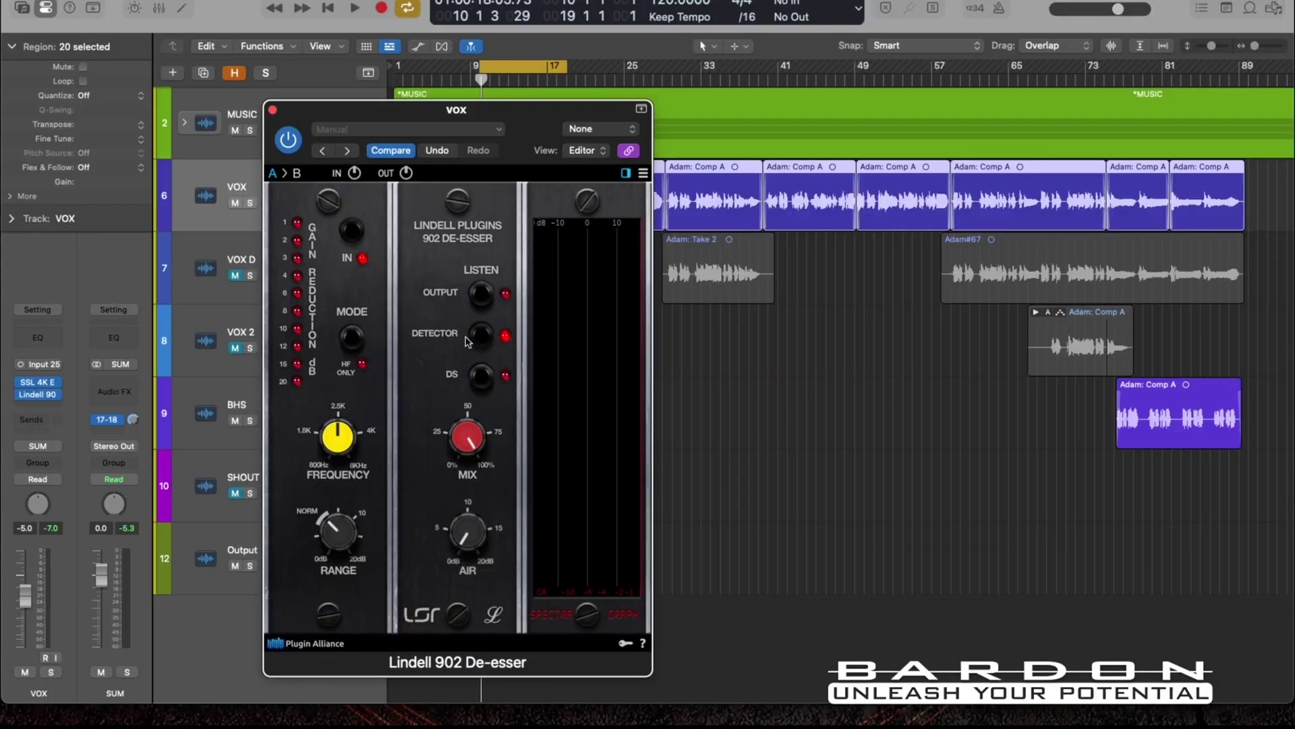
key(s)
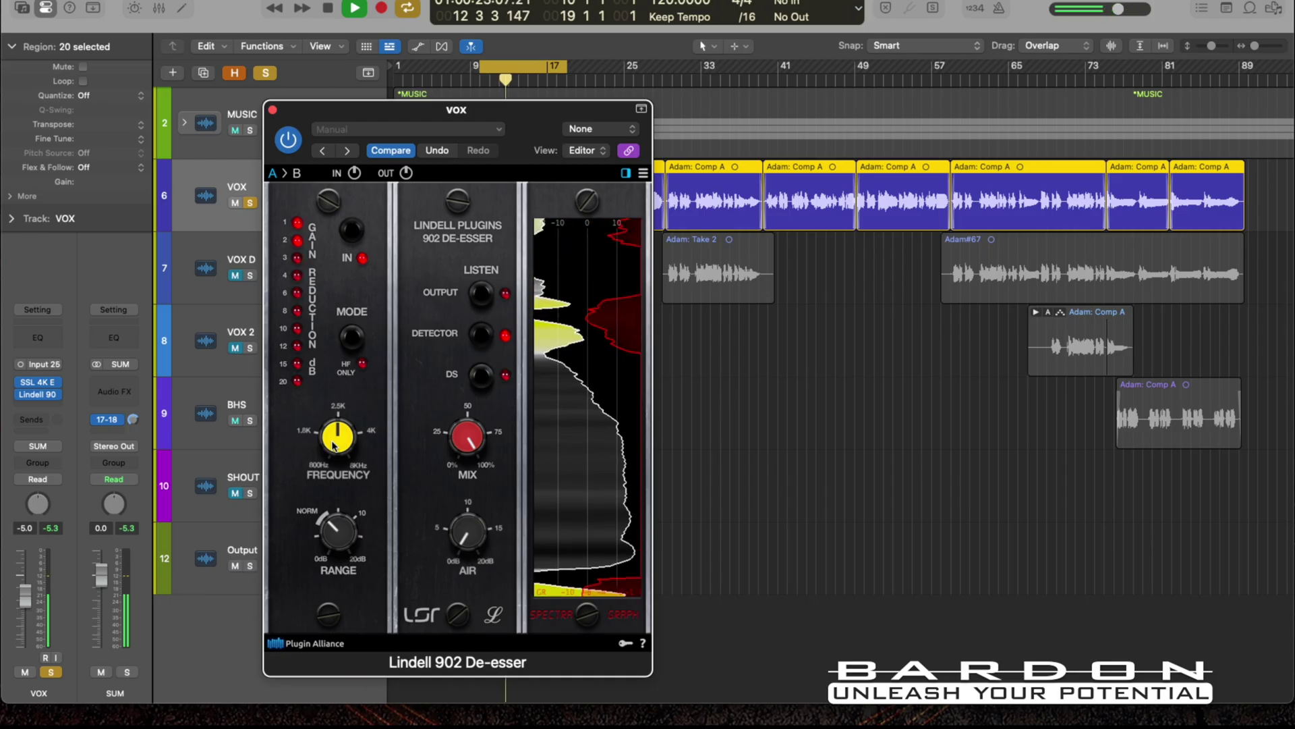
mouse_move(345, 531)
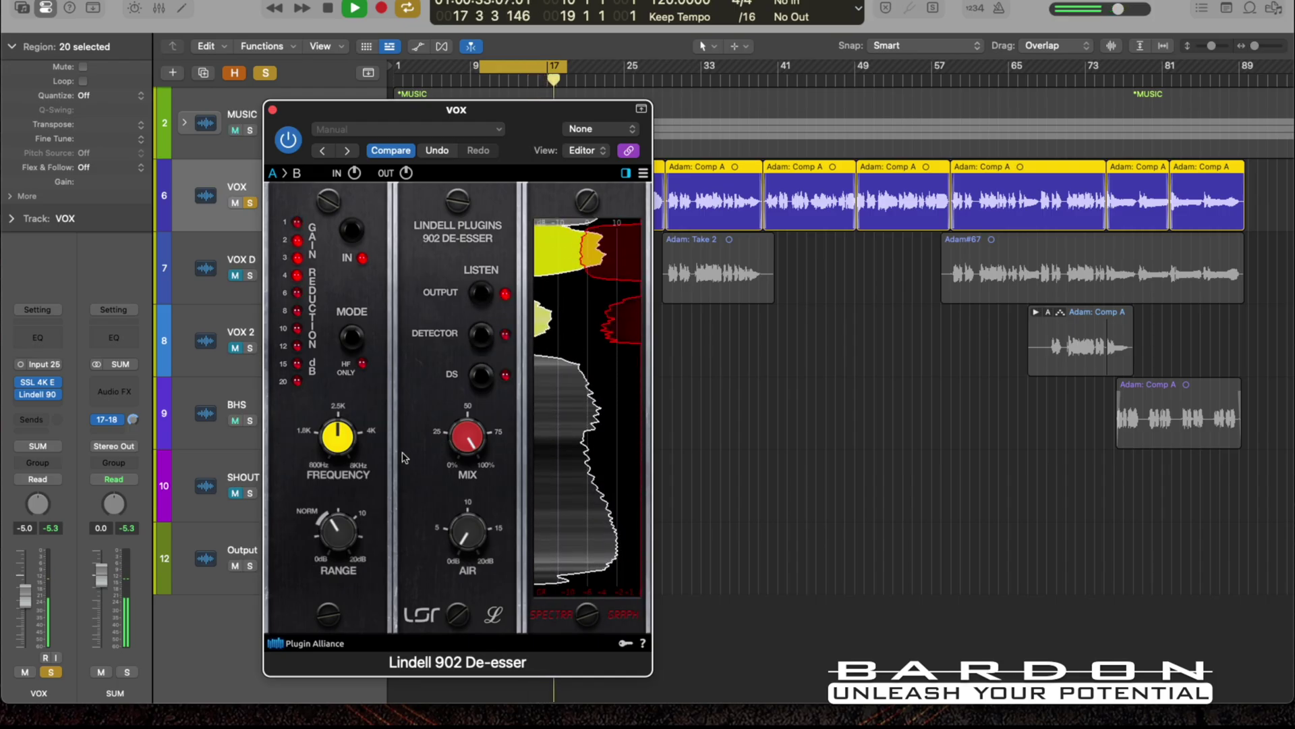
drag(468, 533, 478, 490)
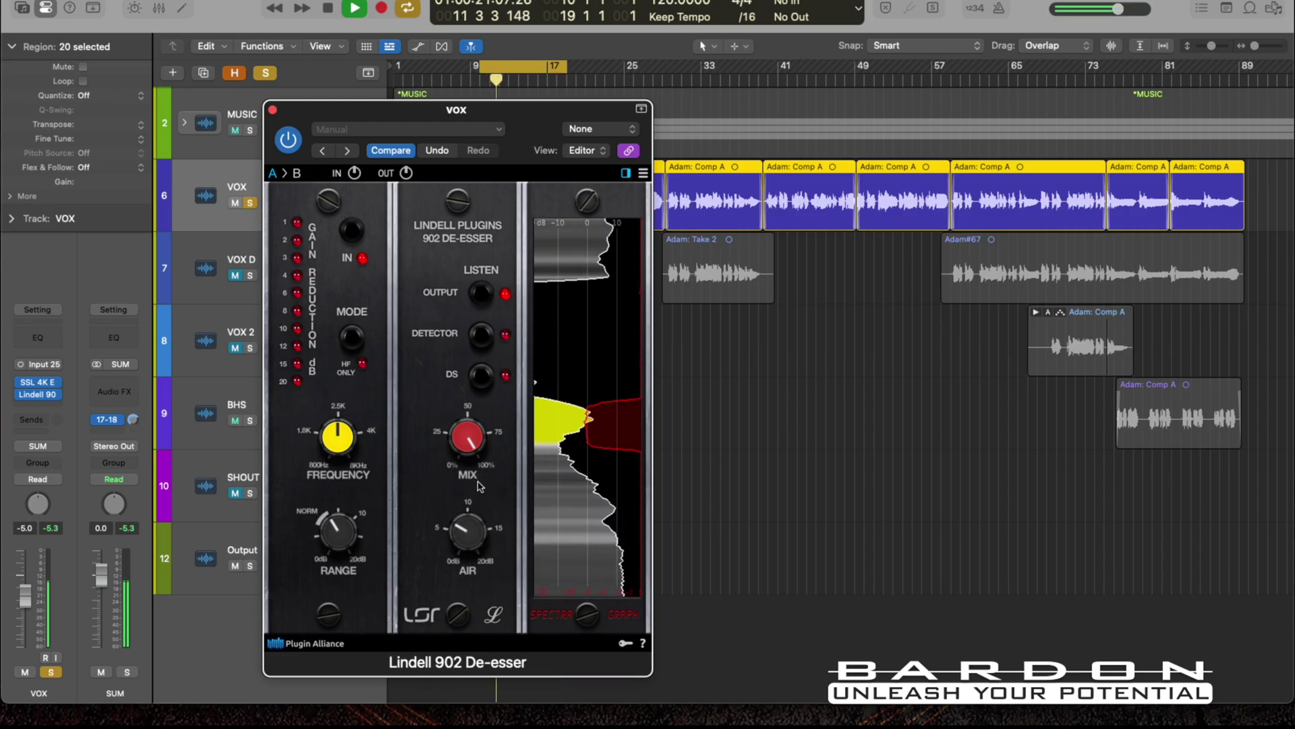
drag(336, 533, 336, 537)
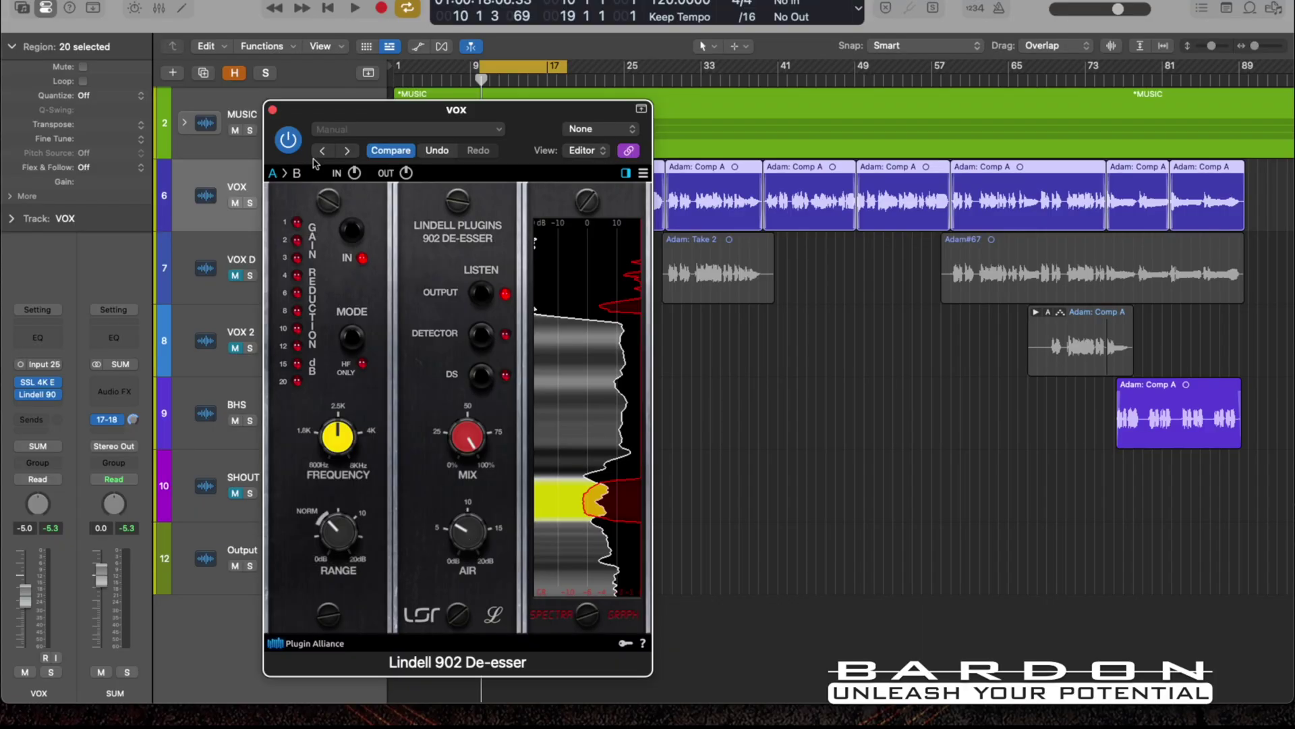
click(273, 110)
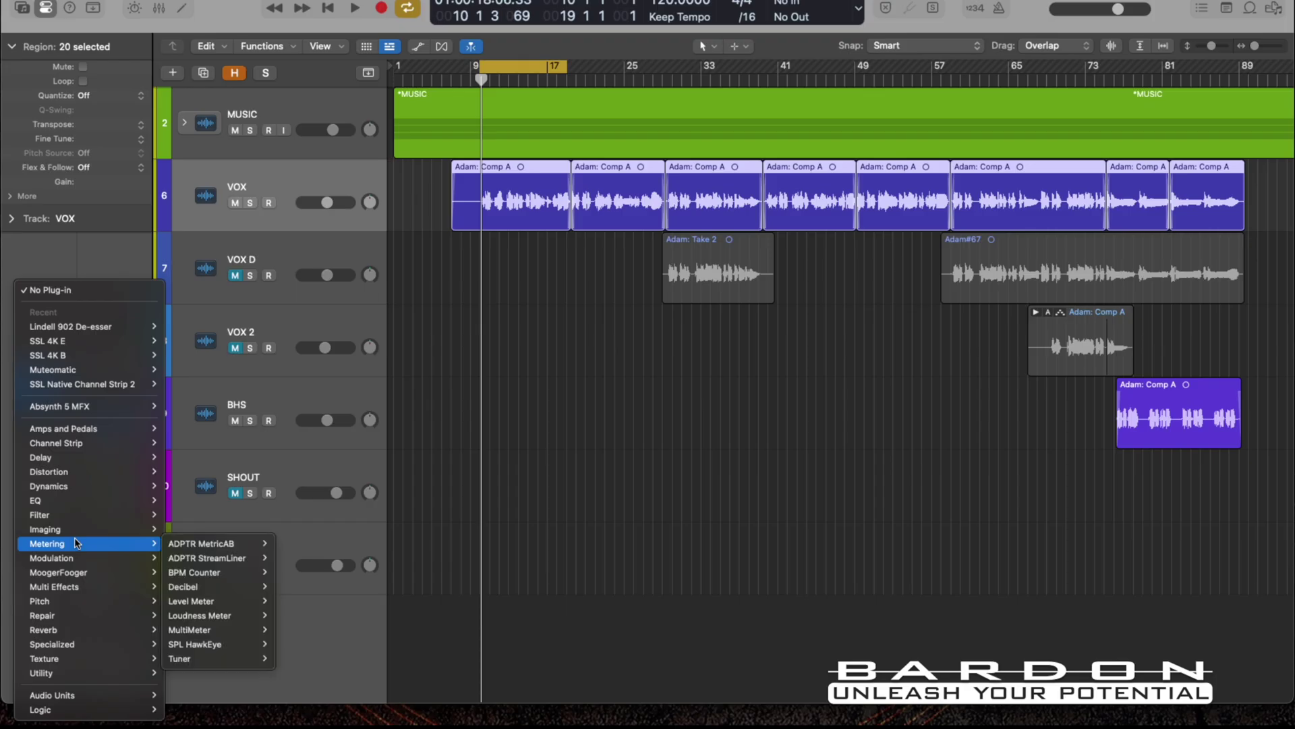
Insert a mono UADx LA-2 Compressor on the VOX track after the de-esser
mouse_move(81, 472)
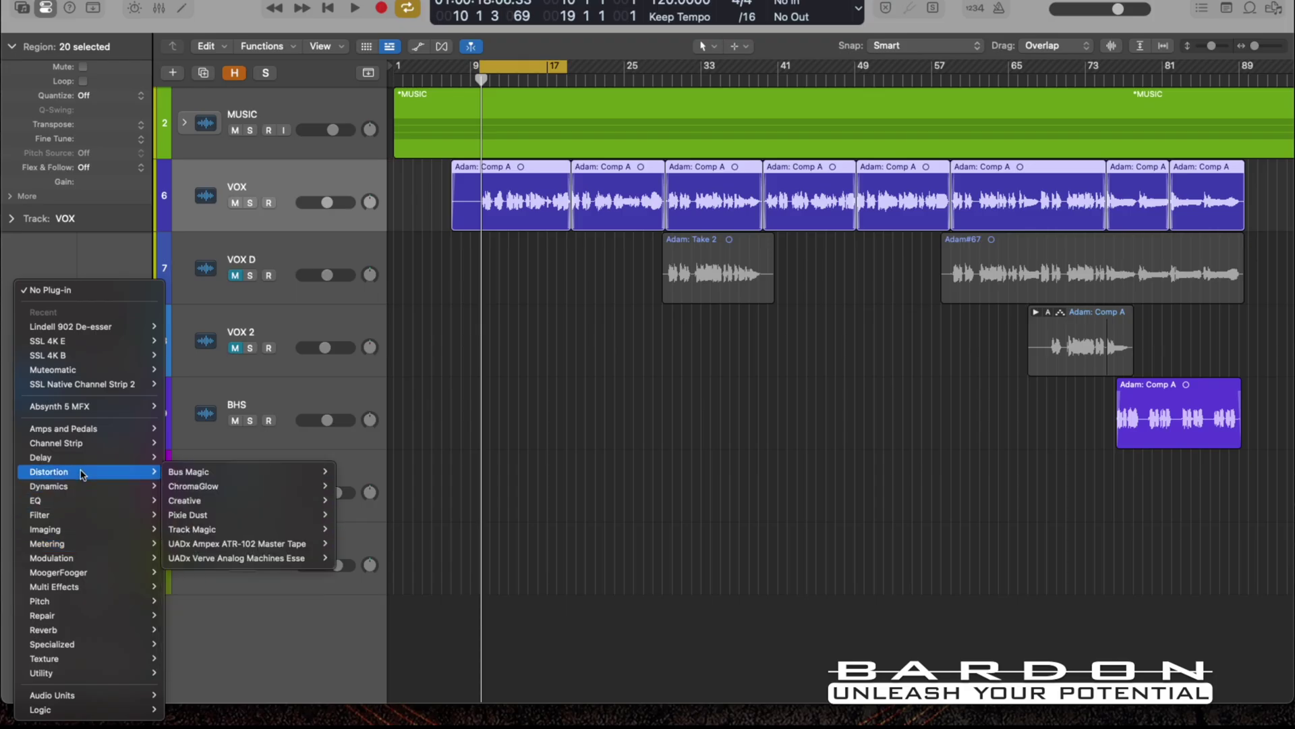
mouse_move(226, 487)
mouse_move(305, 487)
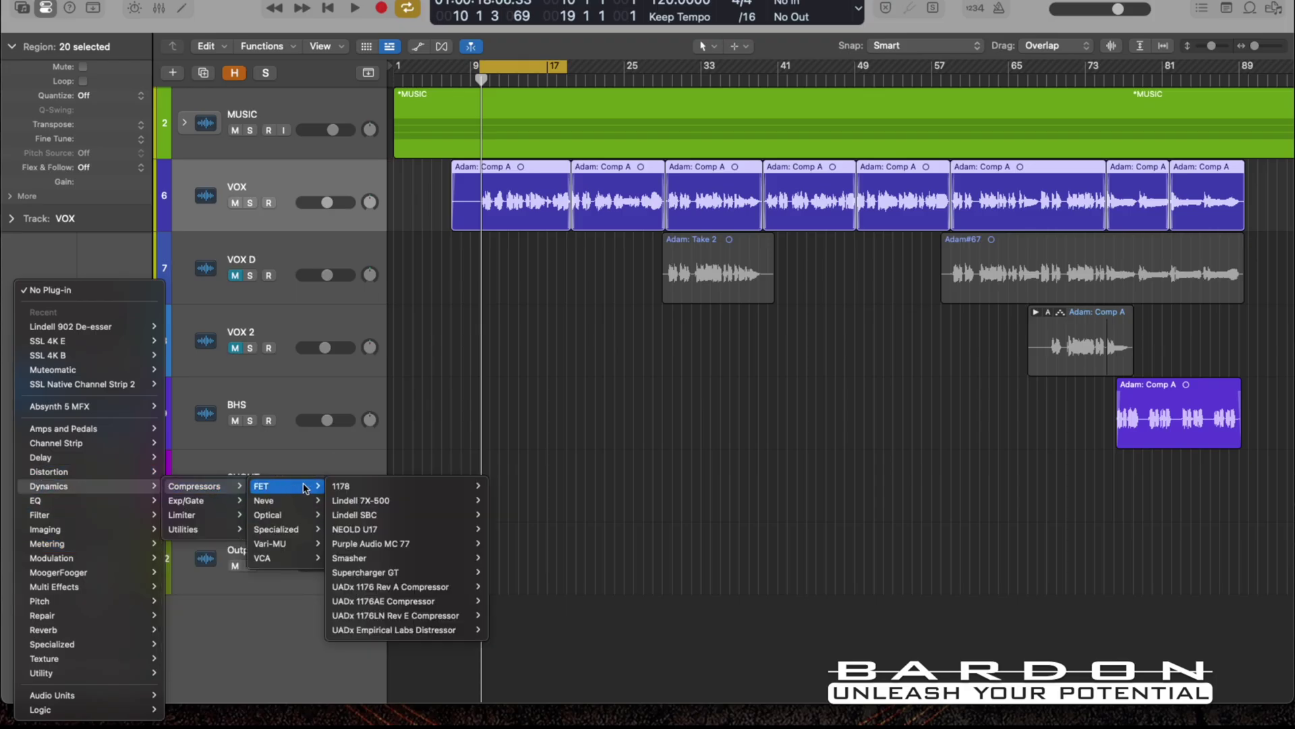
mouse_move(283, 515)
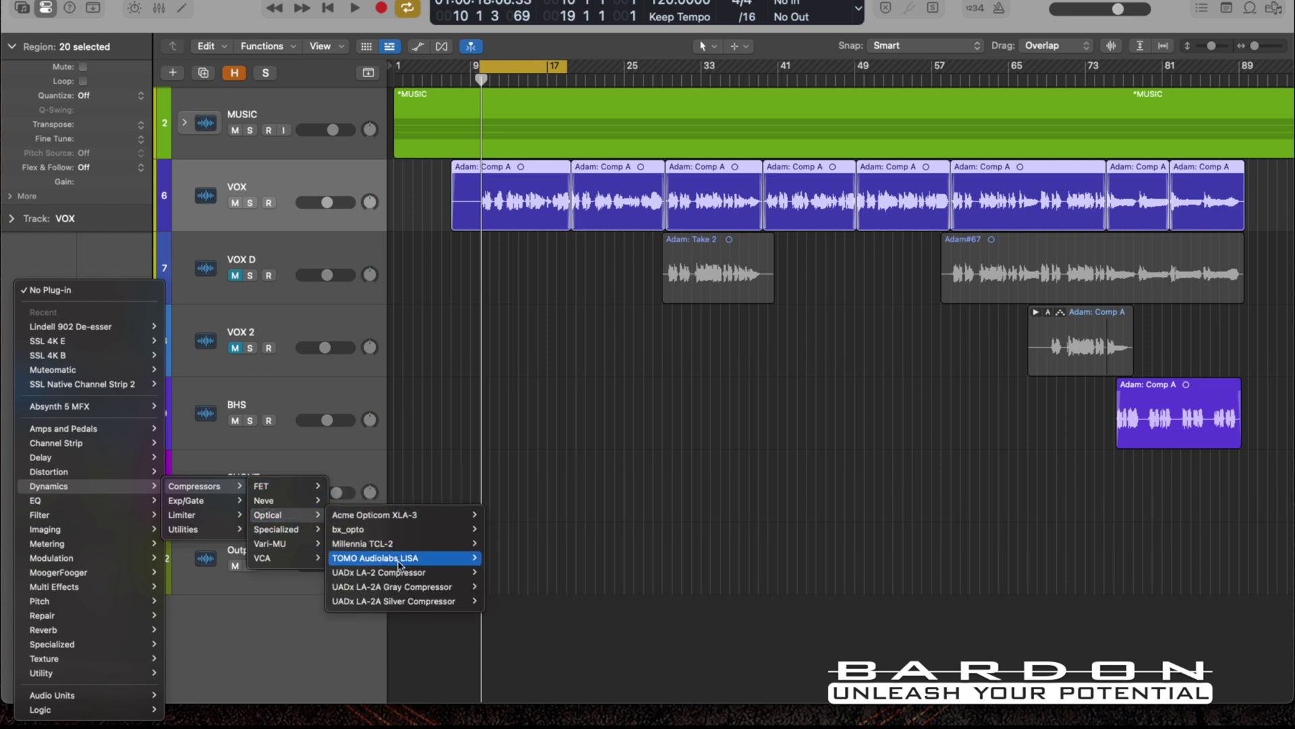
mouse_move(421, 574)
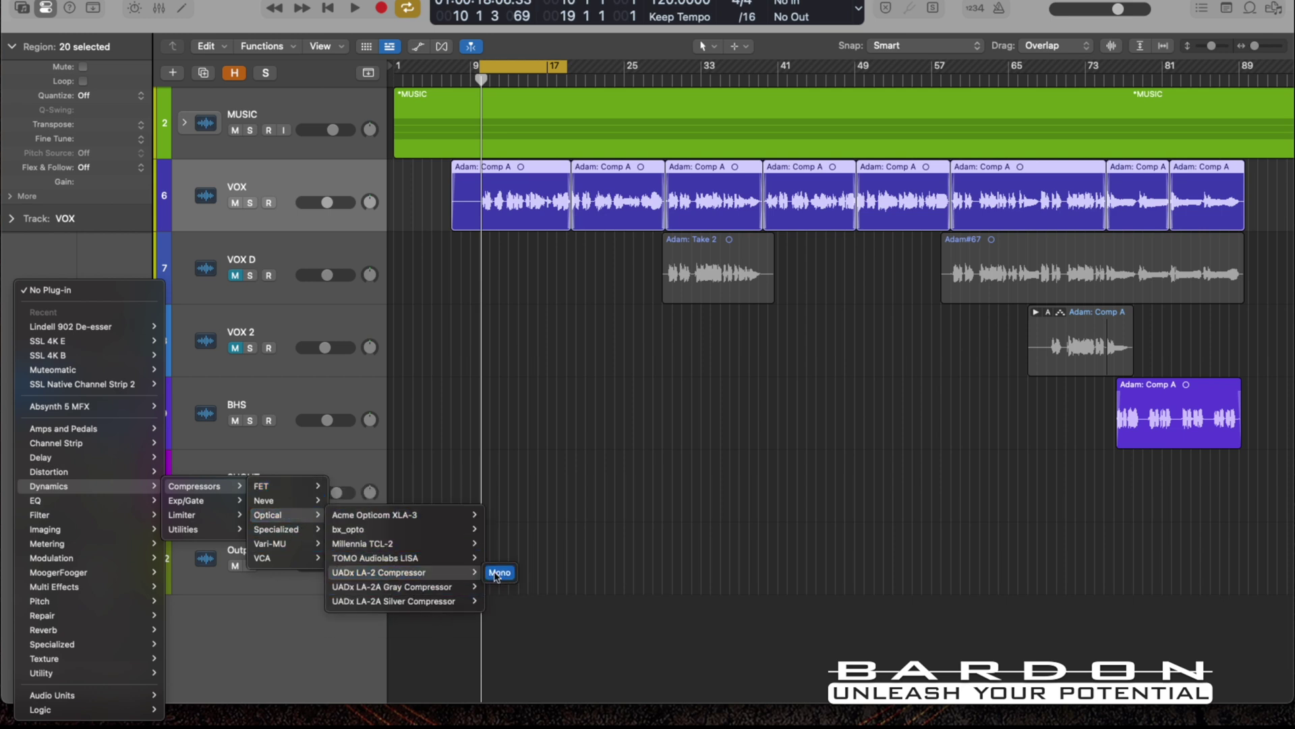
click(498, 573)
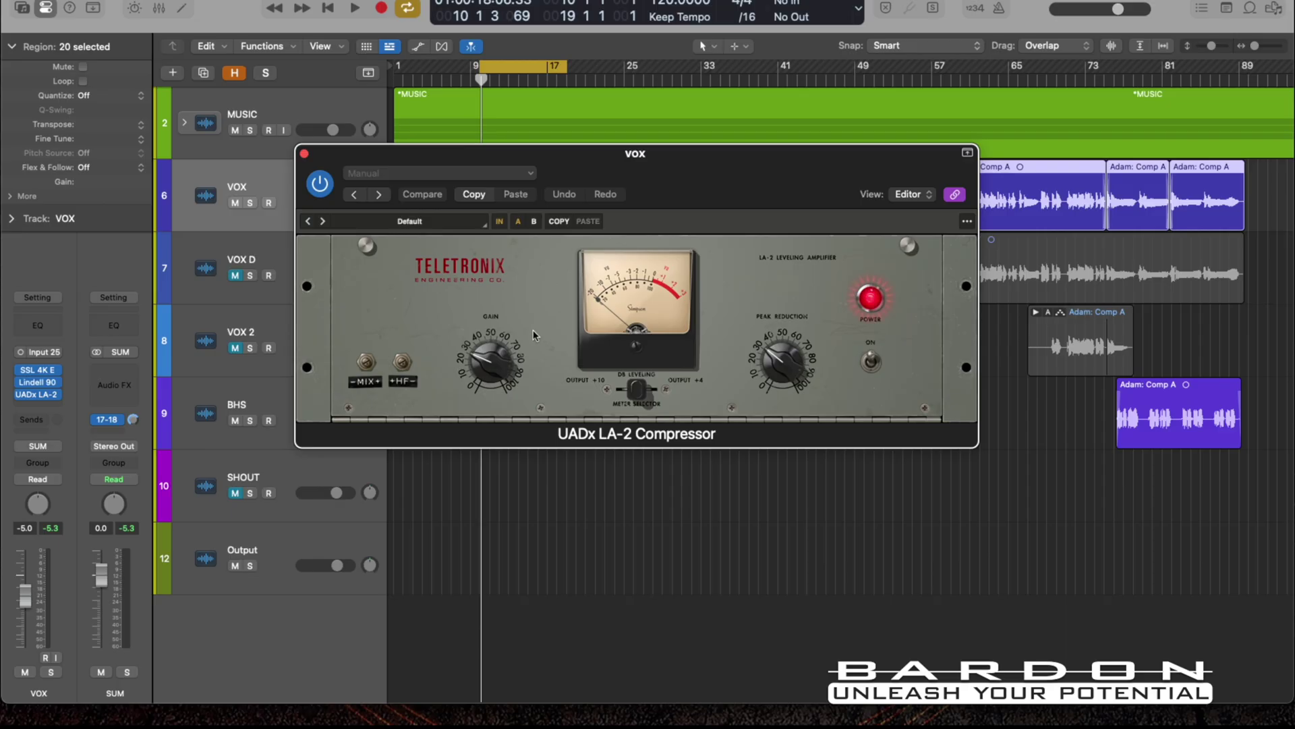
Adjust the LA-2's Peak Reduction during playback and compare the vocal with the compressor switched off and on
key(space)
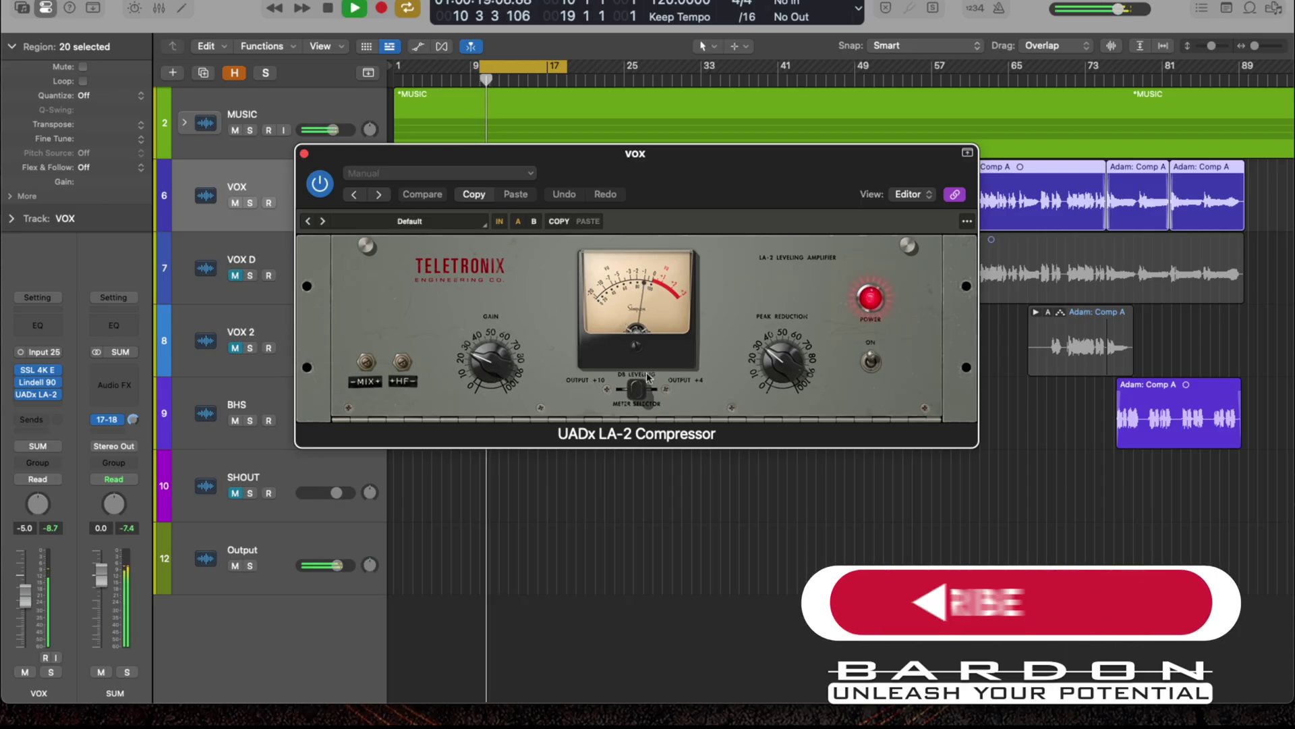
drag(792, 369, 792, 365)
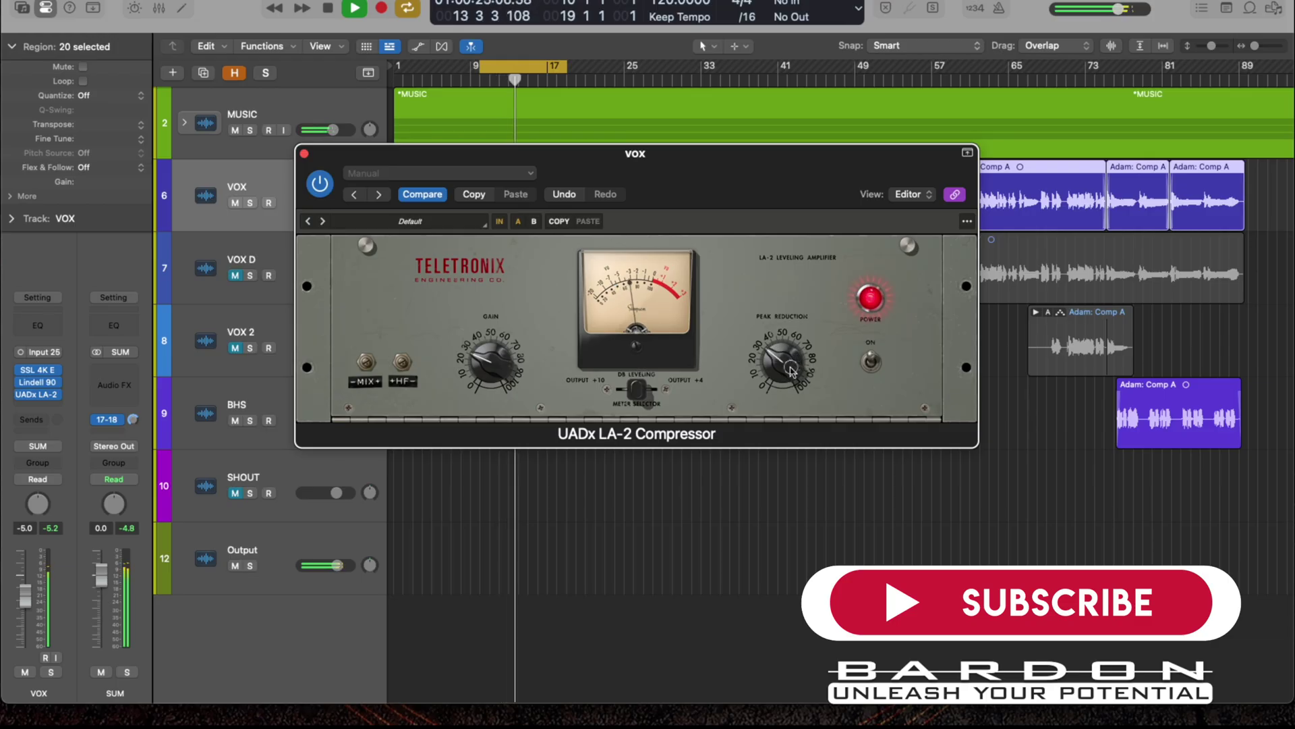
click(869, 359)
click(871, 361)
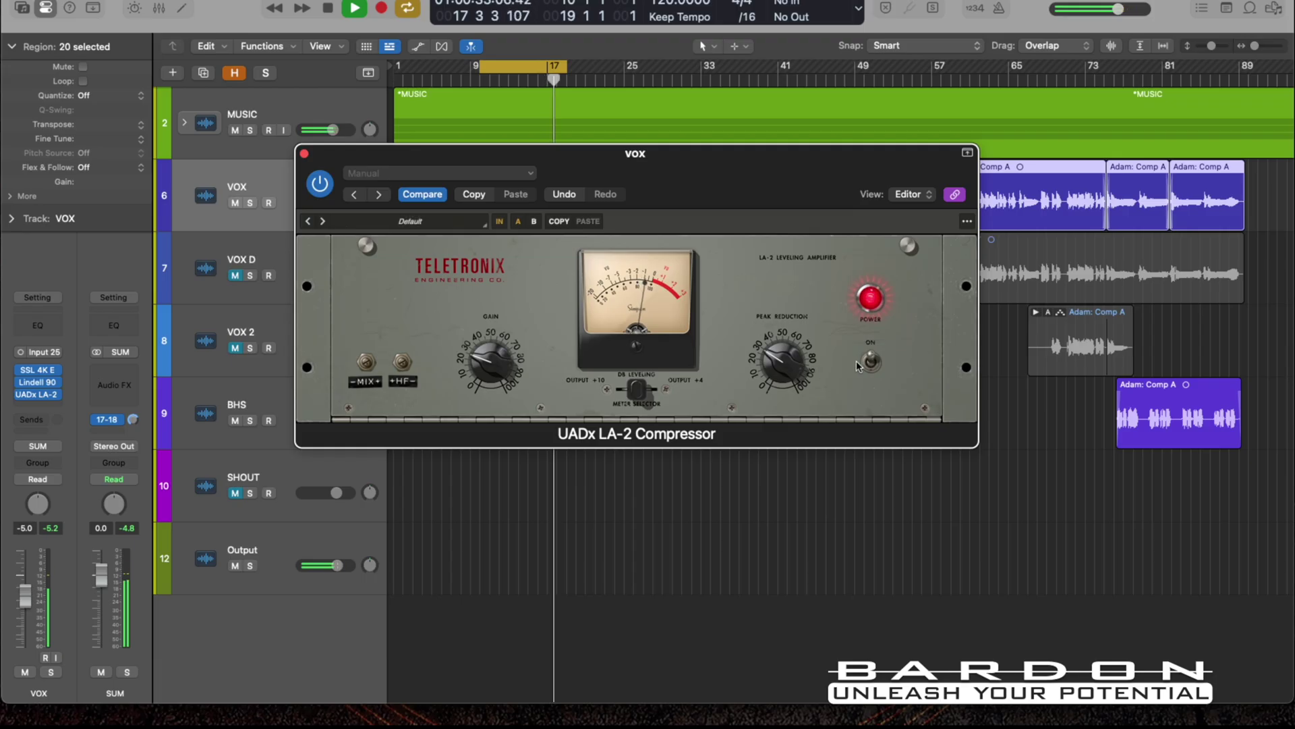
click(870, 363)
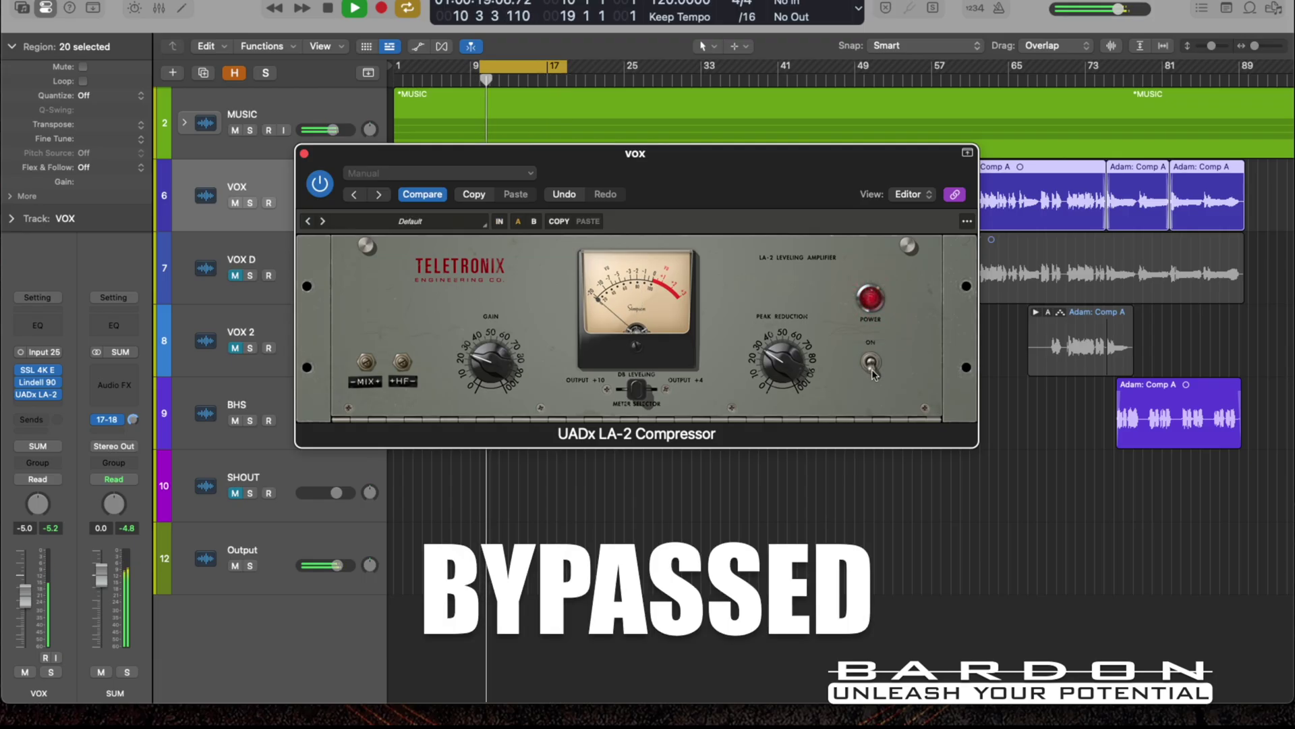
click(871, 364)
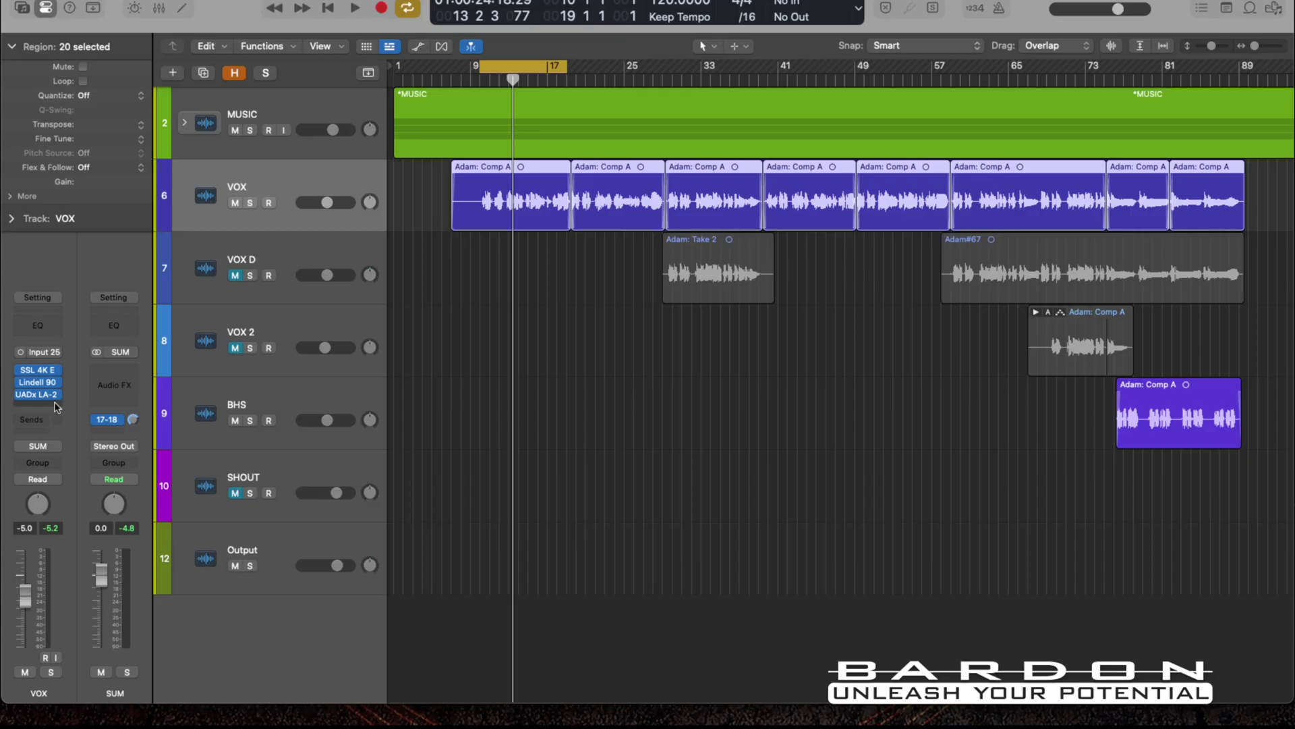
Insert a Maag EQ4 on the VOX track after the LA-2 compressor
click(56, 405)
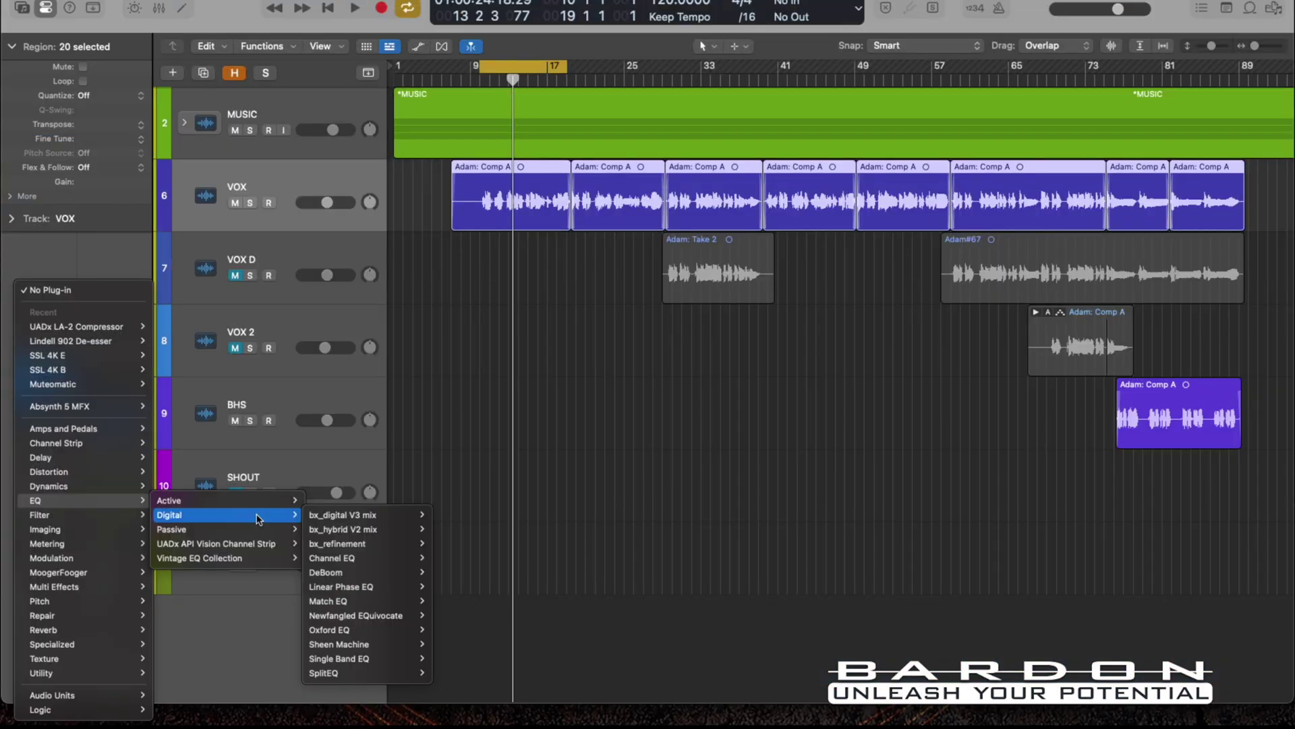
mouse_move(281, 527)
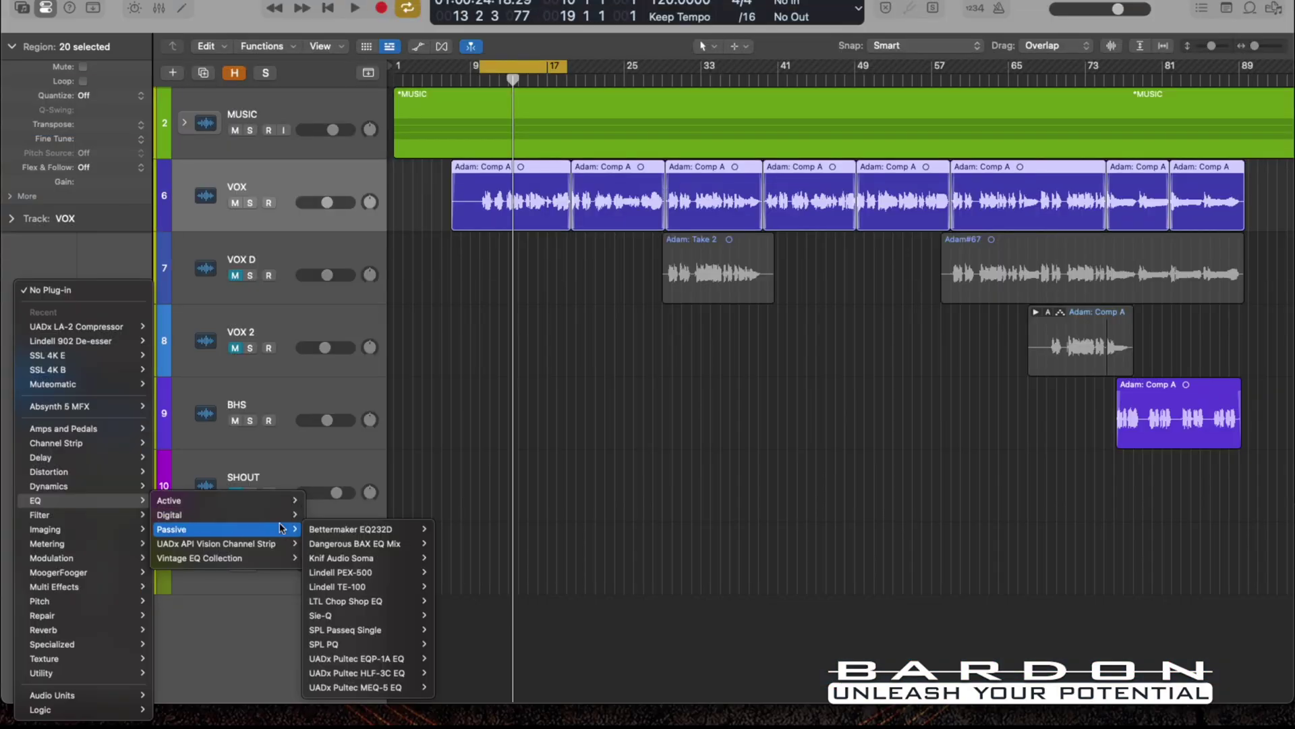
mouse_move(280, 500)
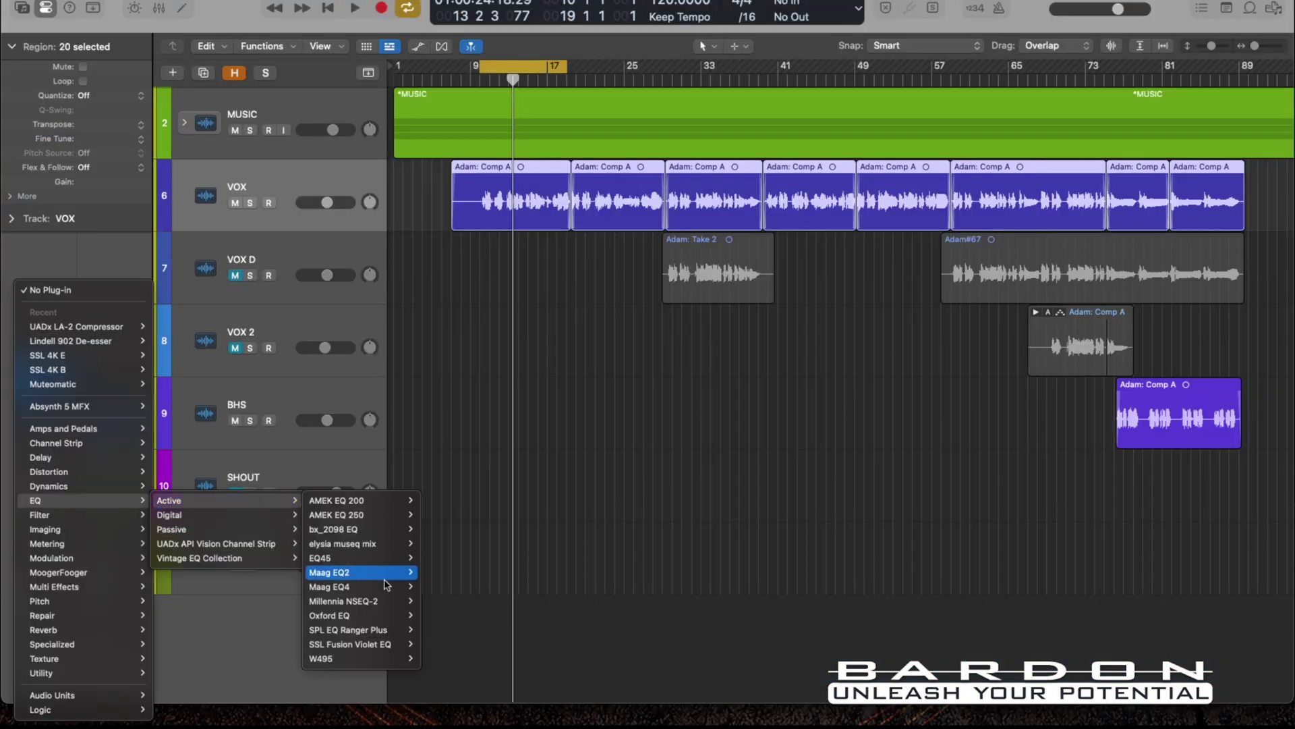
mouse_move(388, 593)
click(436, 587)
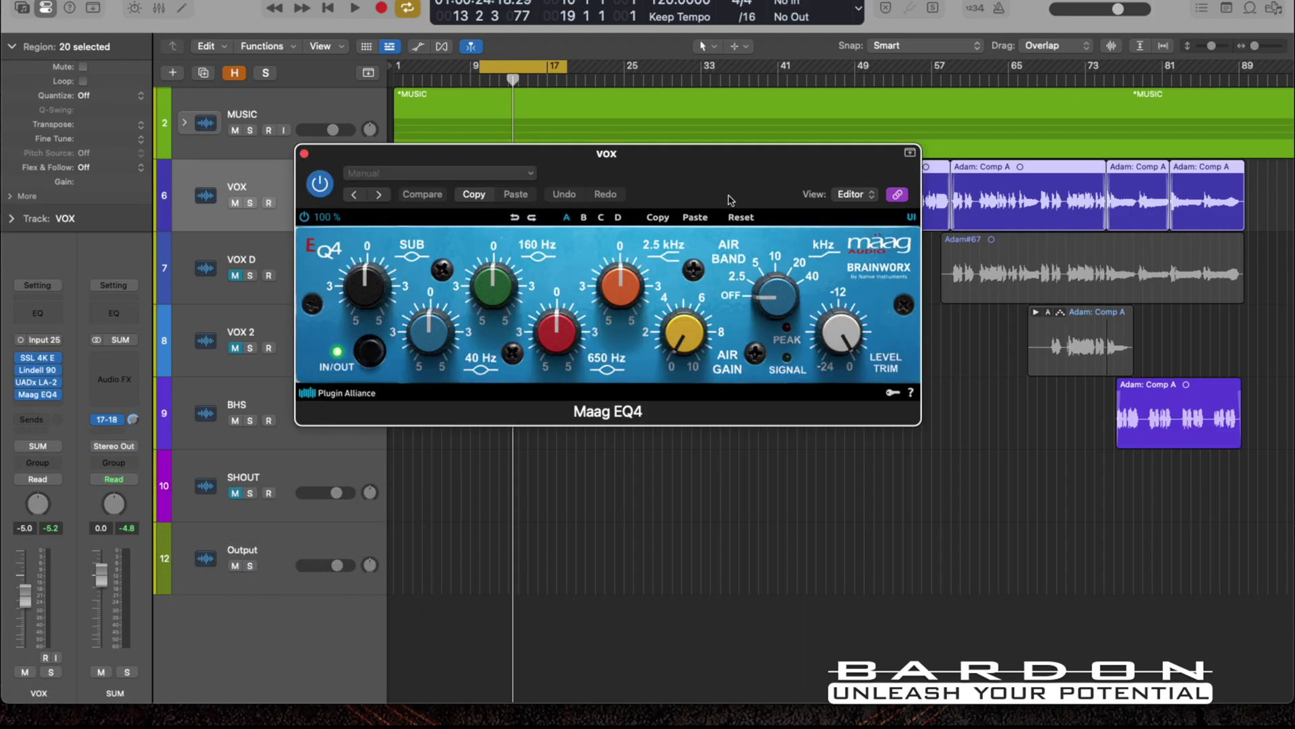
Set the EQ4's Air Band to 20 kHz with Air Gain at about 3, and compare the vocal with the EQ bypassed
key(space)
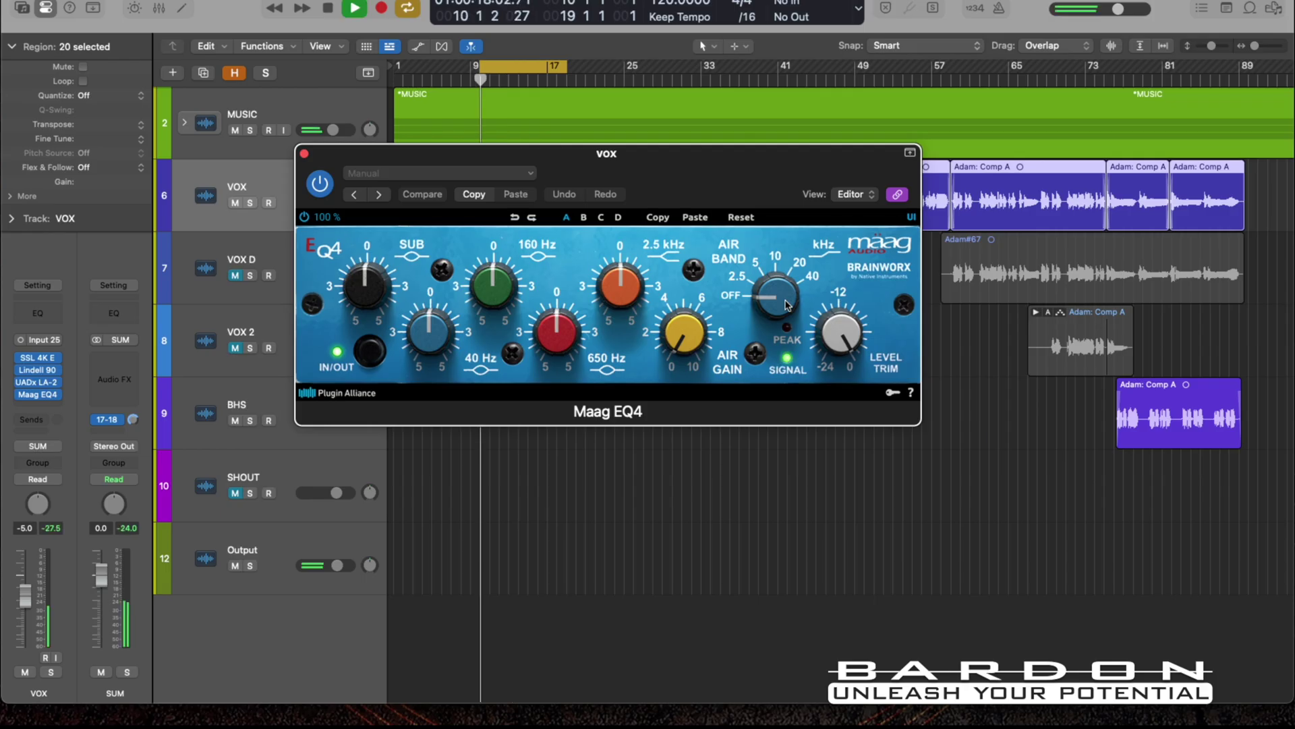
drag(786, 304, 786, 273)
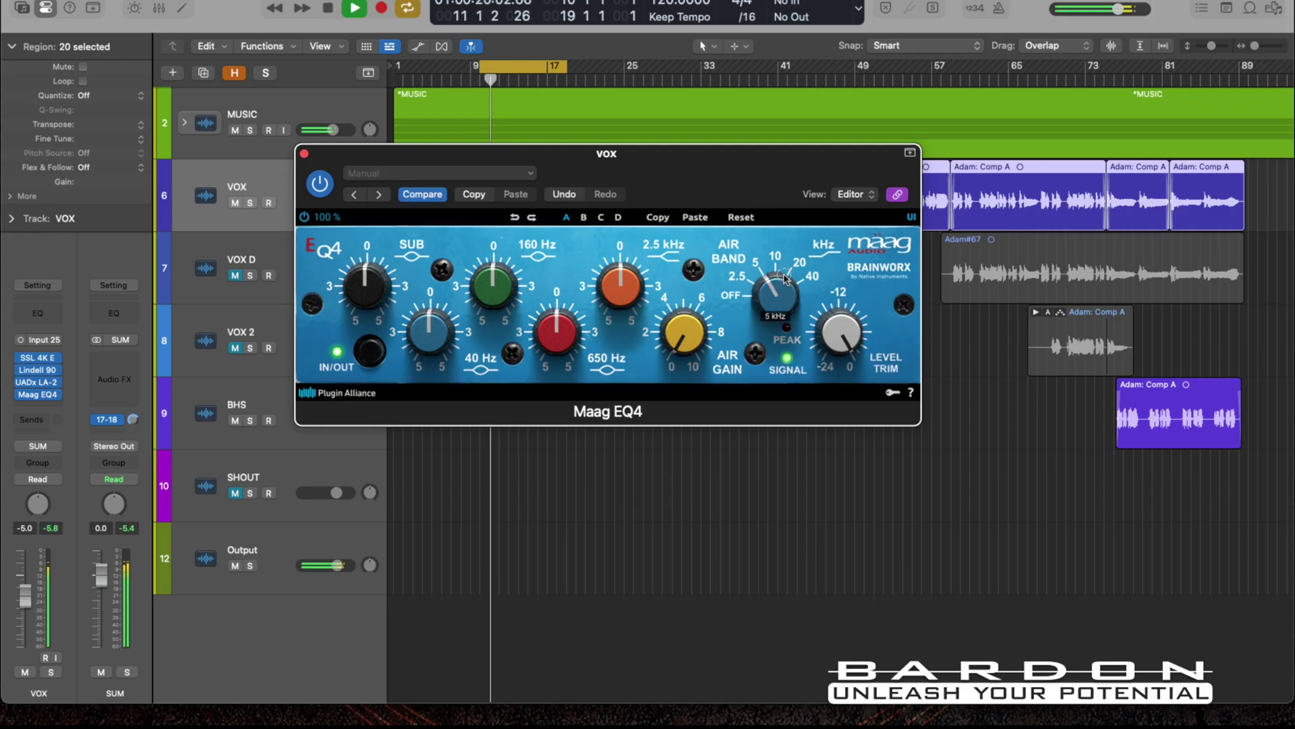
mouse_move(685, 317)
mouse_down()
mouse_move(692, 288)
mouse_move(685, 330)
mouse_up()
drag(776, 297, 782, 282)
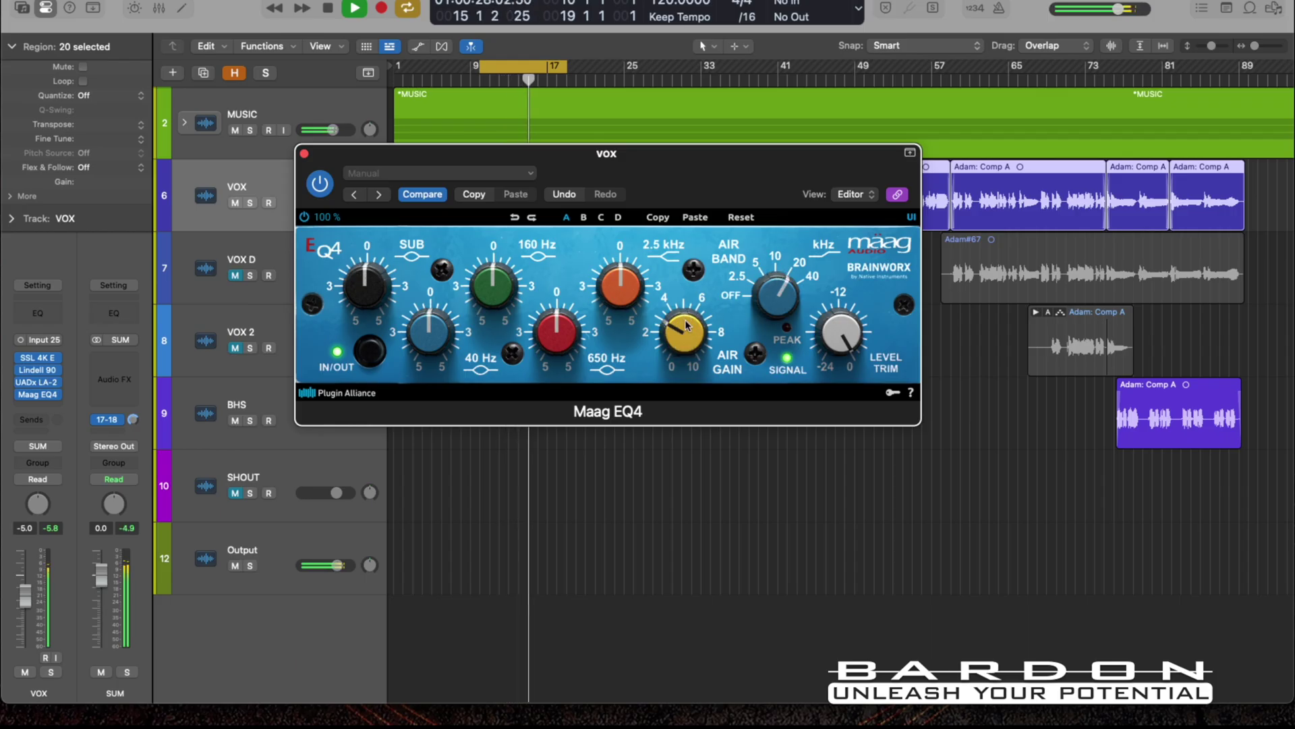
click(320, 184)
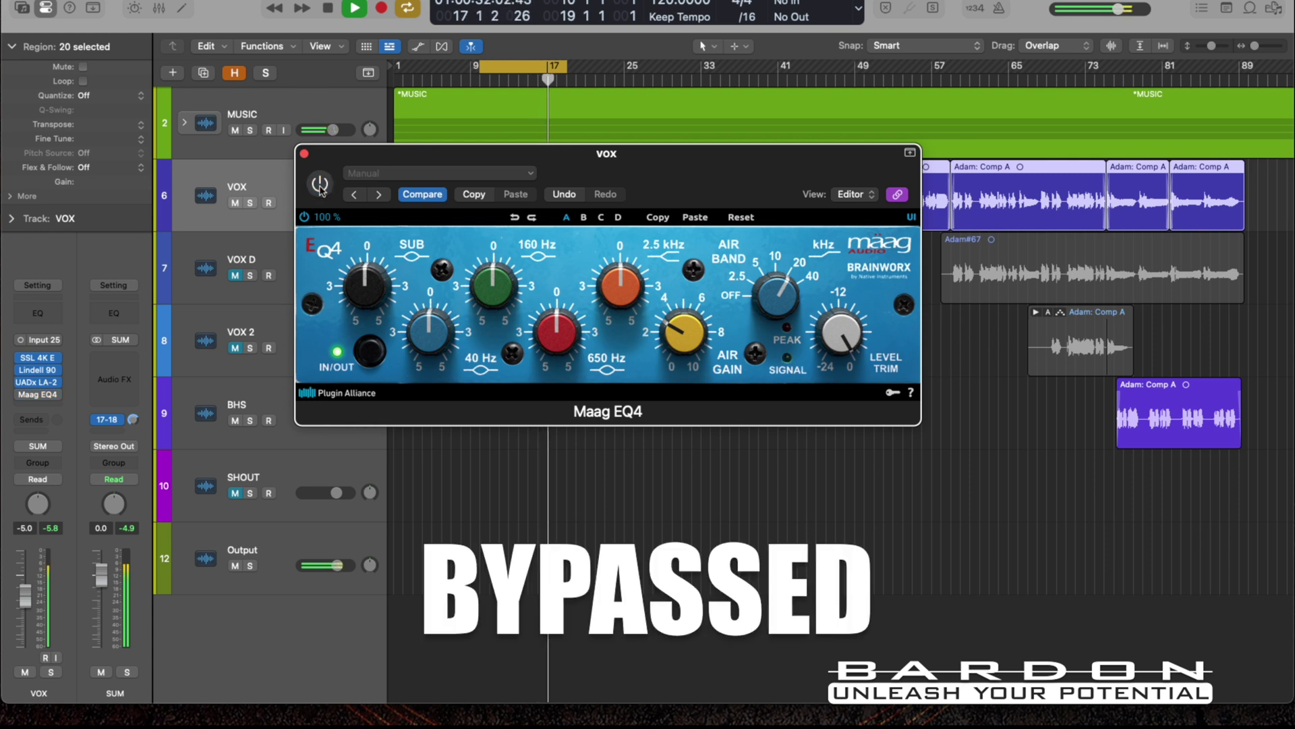
click(320, 185)
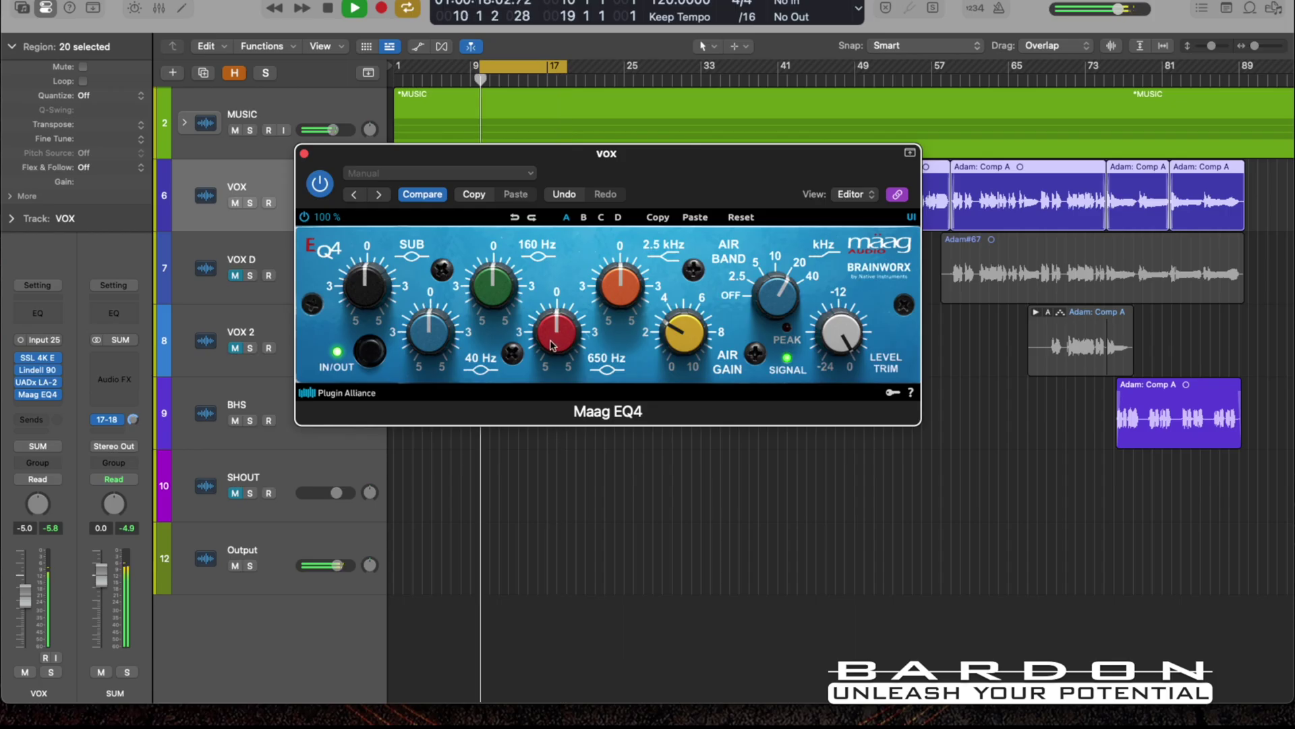
Cut the EQ4's 650 Hz band by about 2 during playback, and compare the vocal with the EQ bypassed
key(space)
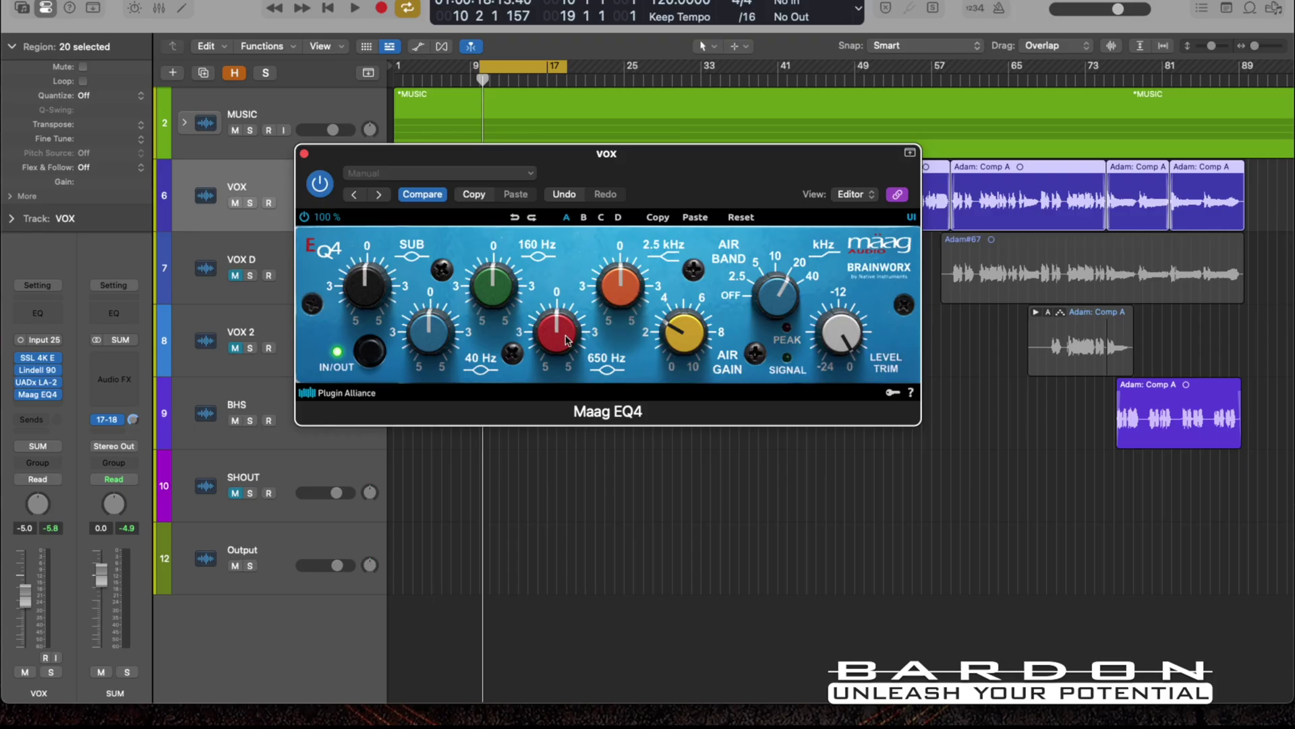
key(space)
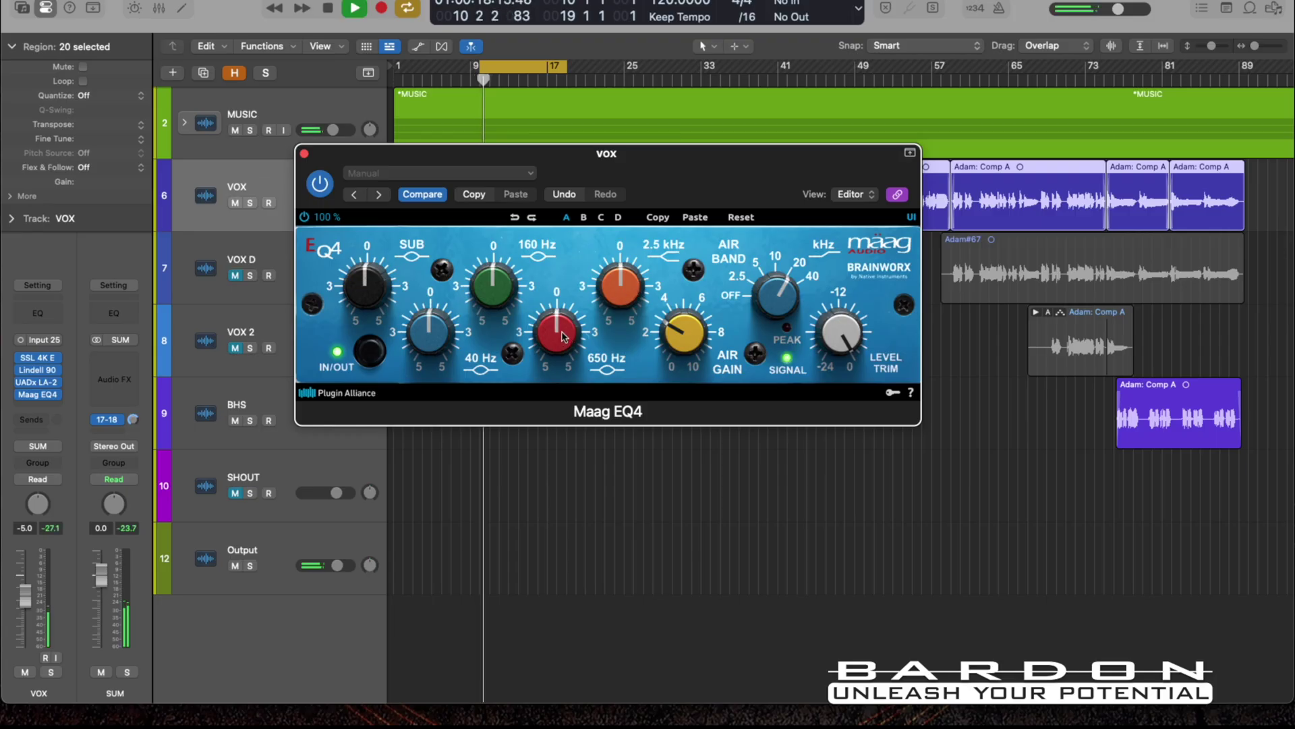
mouse_move(563, 337)
mouse_down()
mouse_move(563, 425)
mouse_move(540, 124)
mouse_move(550, 349)
mouse_up()
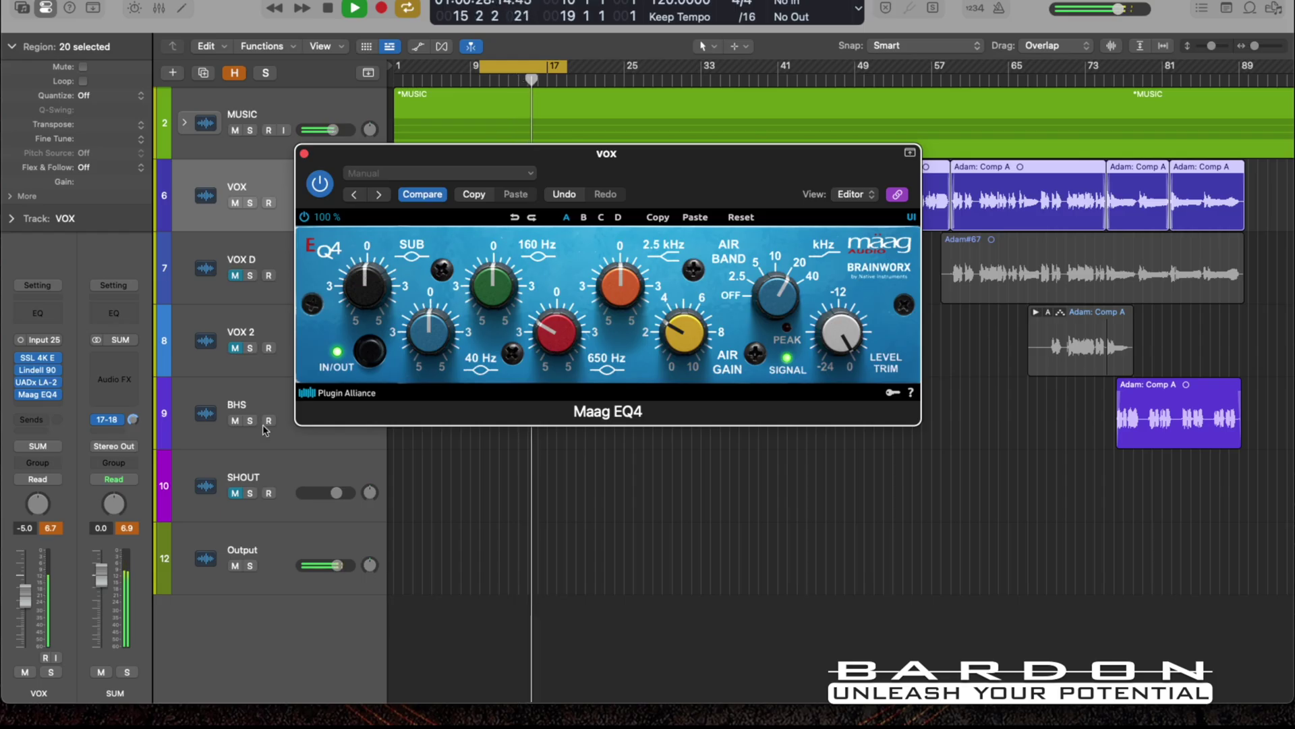
click(320, 183)
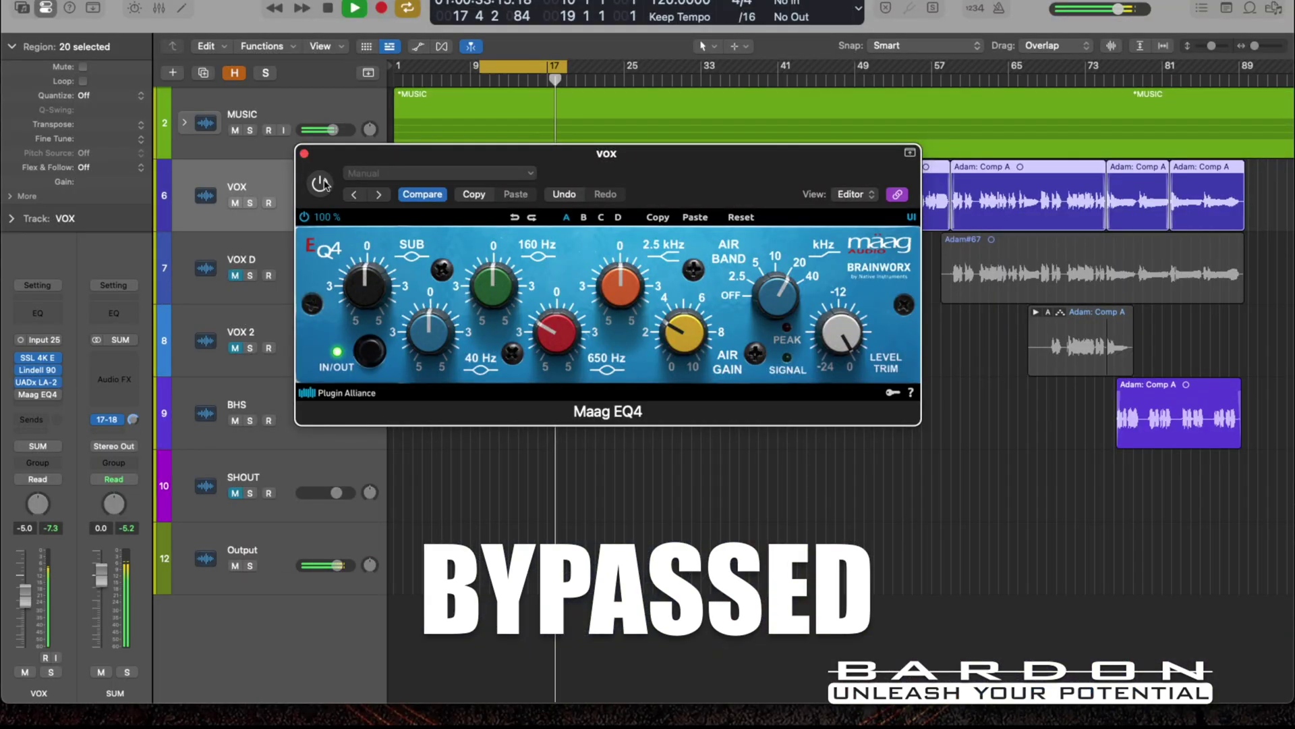
click(321, 183)
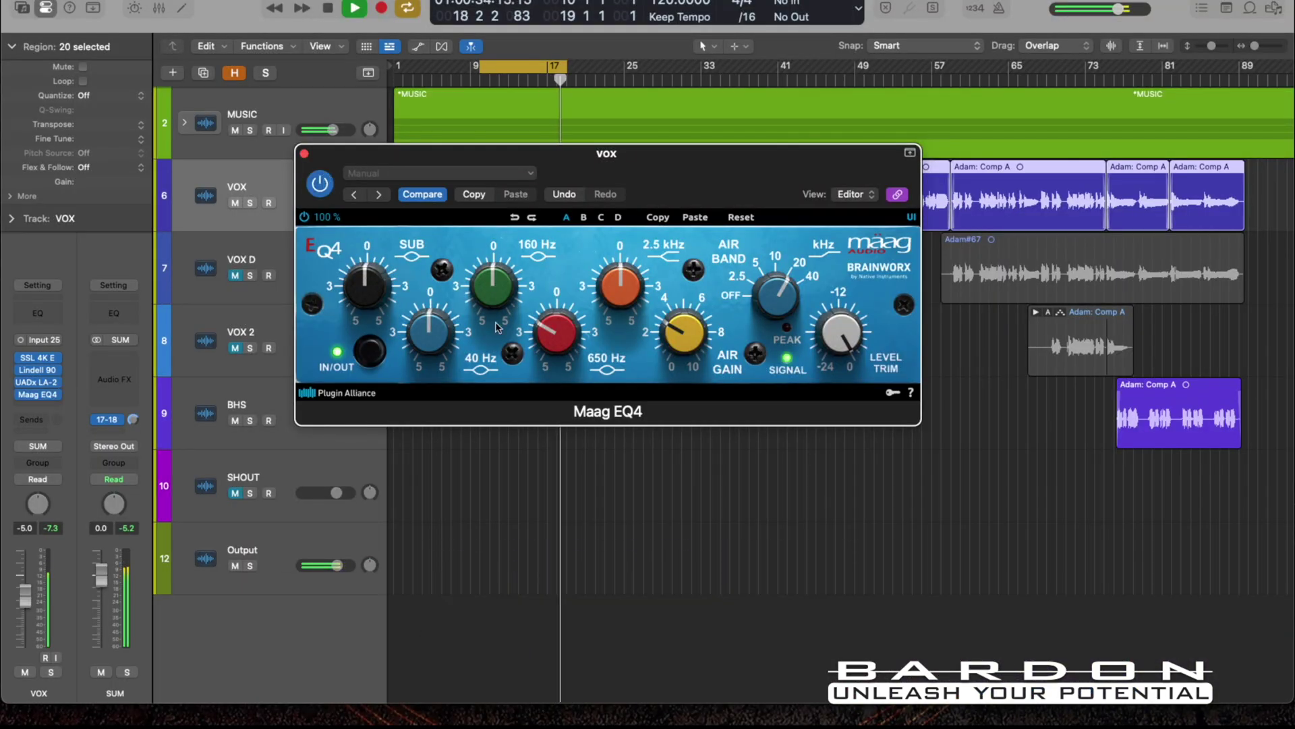
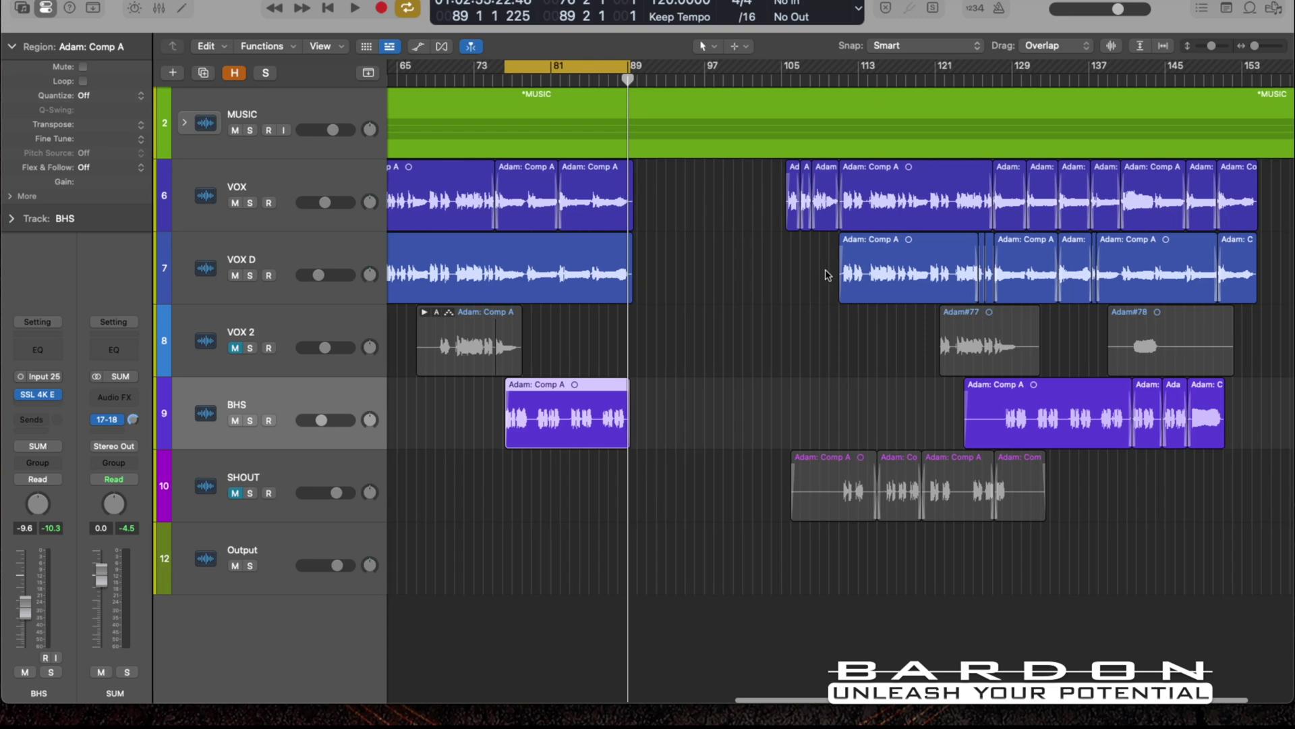
Unmute the VOX 2 track and move the cycle range to its first phrase, from about bar 69 to bar 78
click(288, 328)
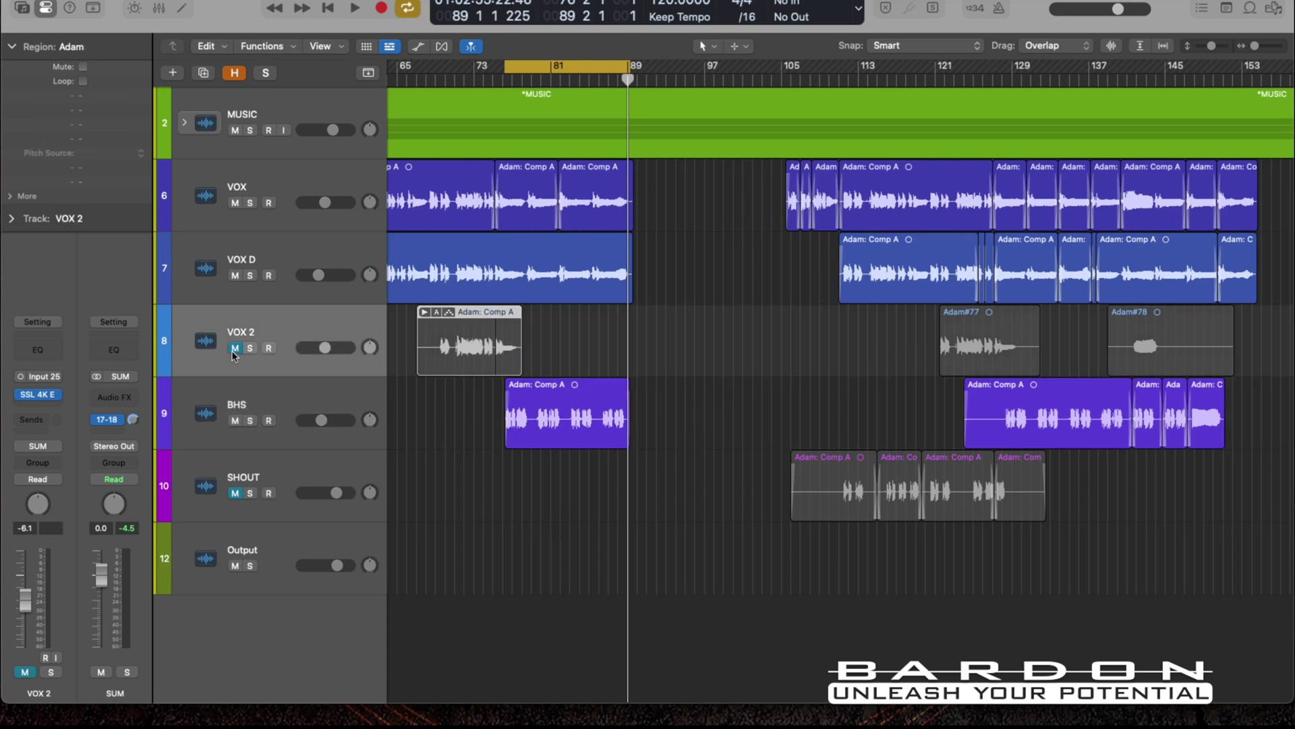
click(235, 351)
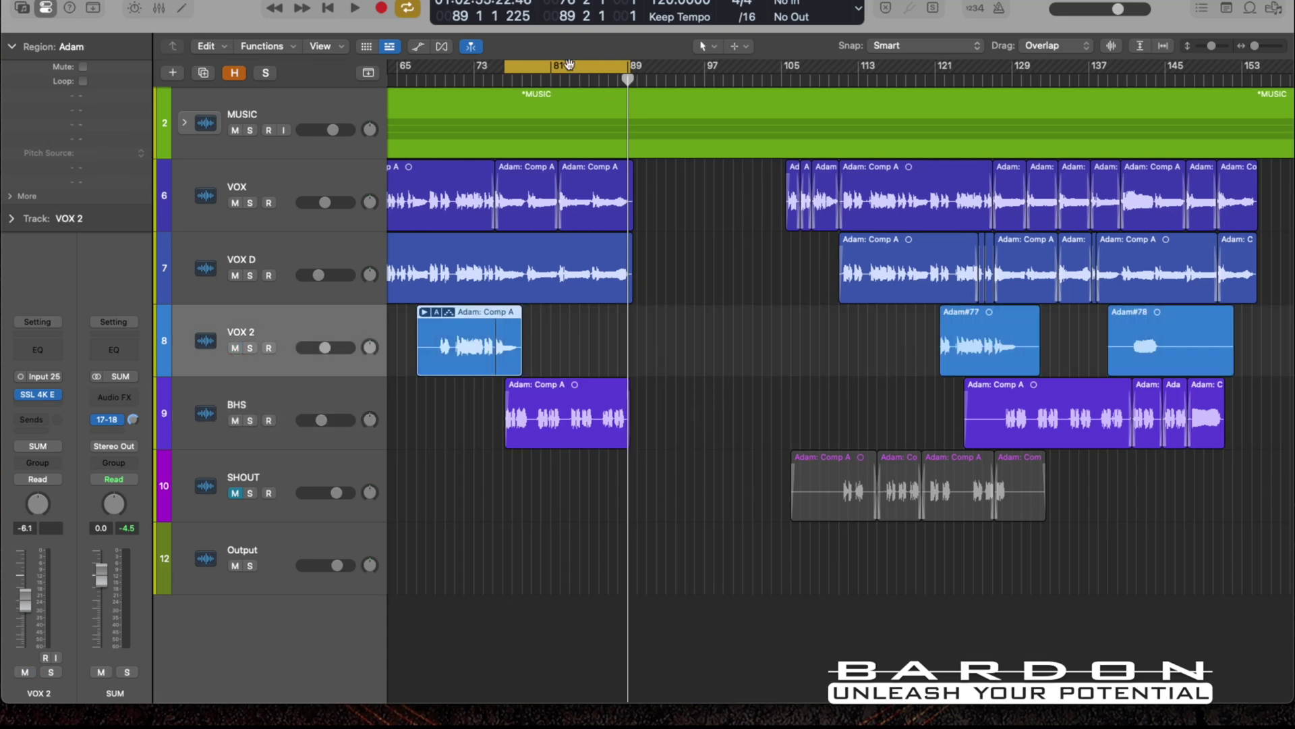
mouse_move(541, 69)
mouse_down()
mouse_move(475, 69)
mouse_move(543, 71)
mouse_move(523, 66)
mouse_up()
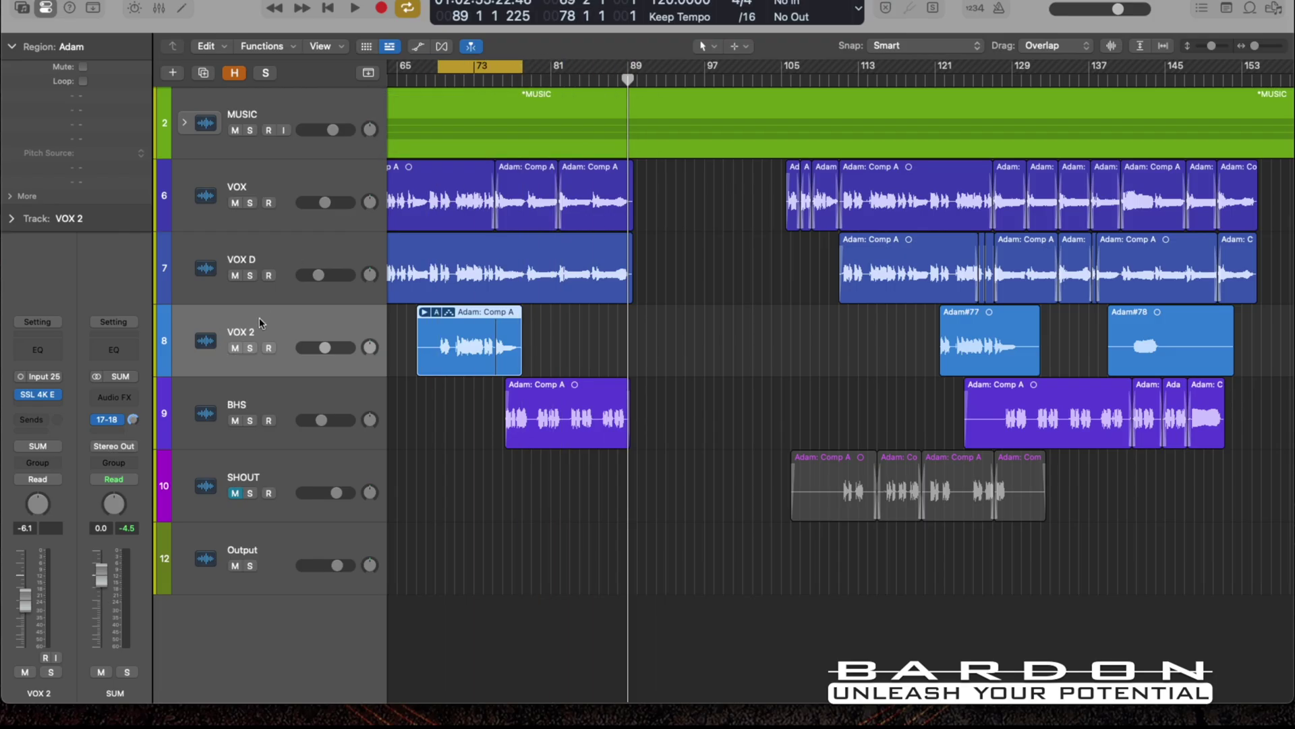
Check the SSL 4K E on the VOX 2 track, and replay the cycled section with the mixer shown
click(34, 396)
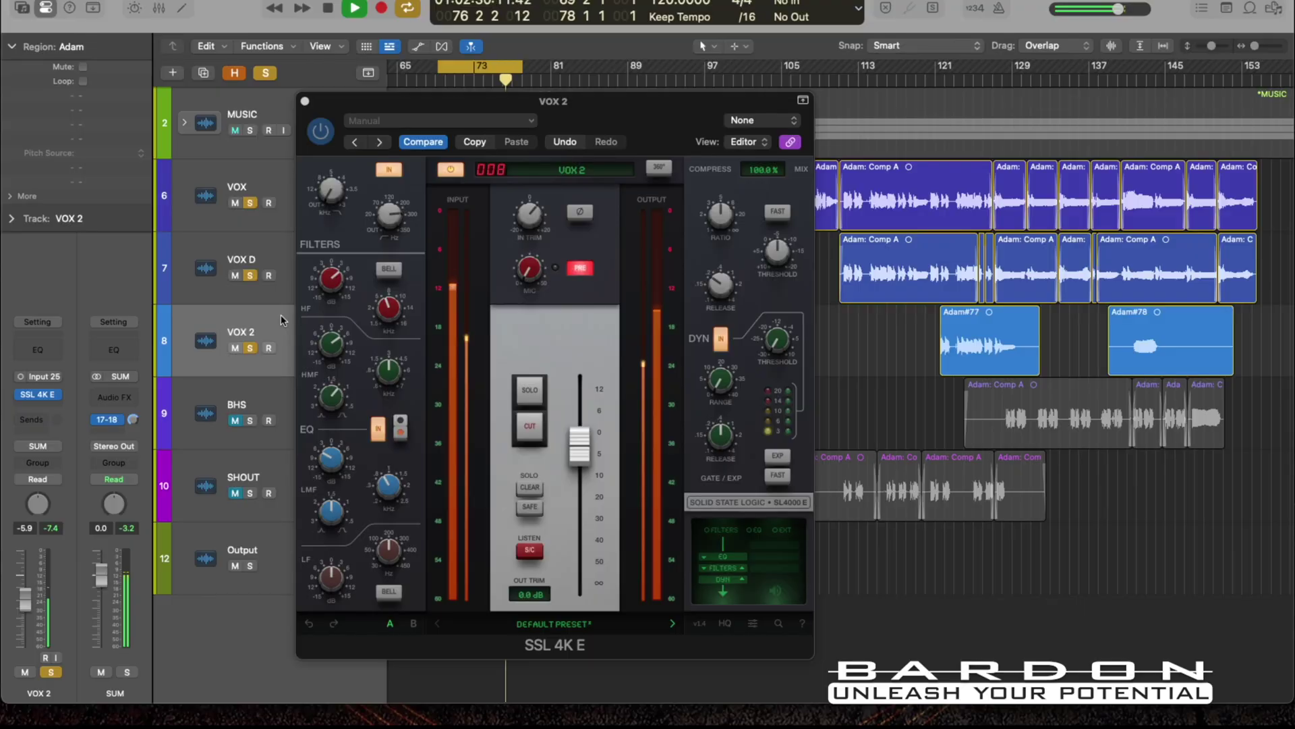
key(super+w)
key(x)
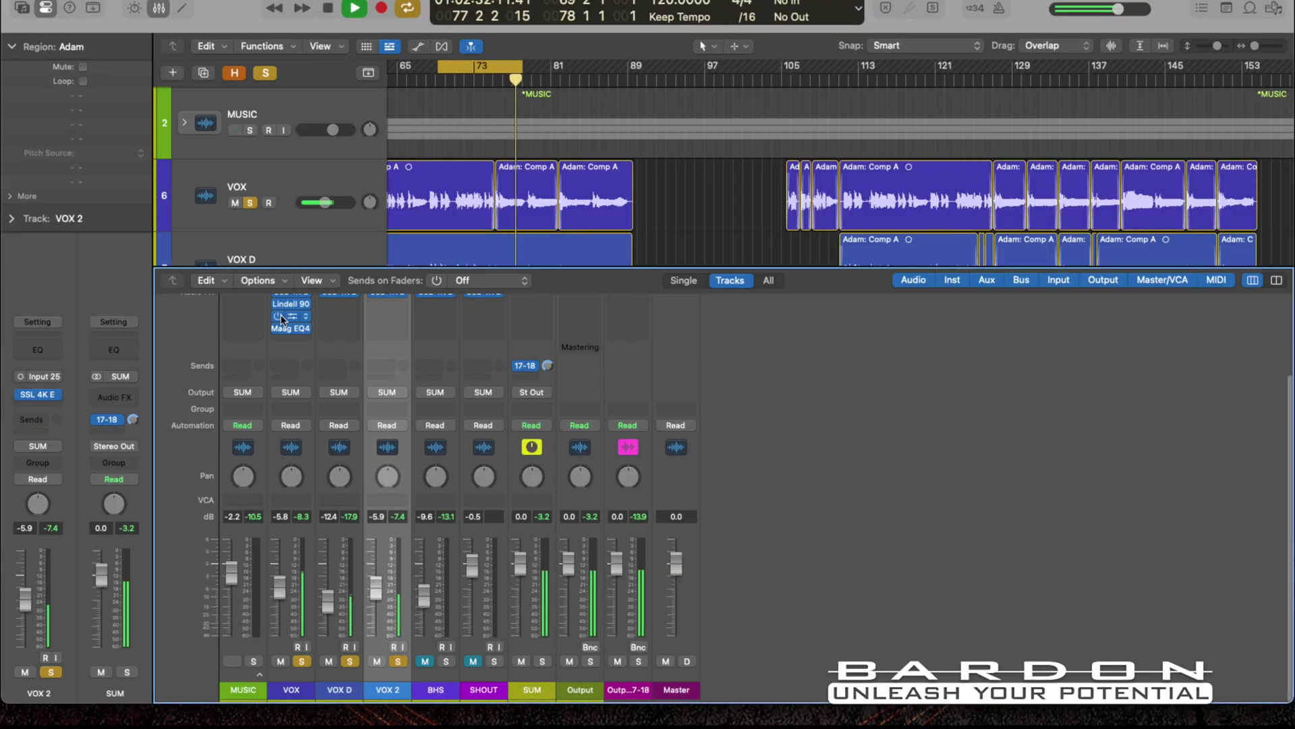
key(space)
key(space)
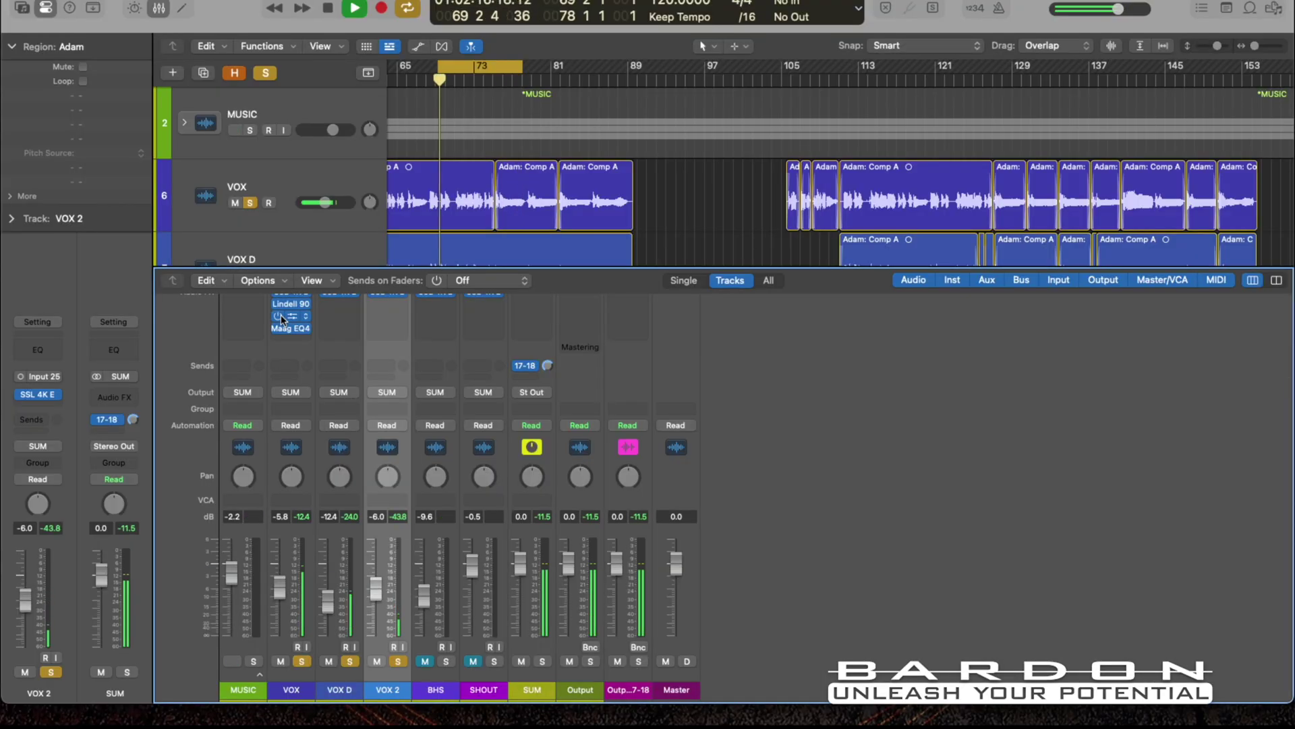